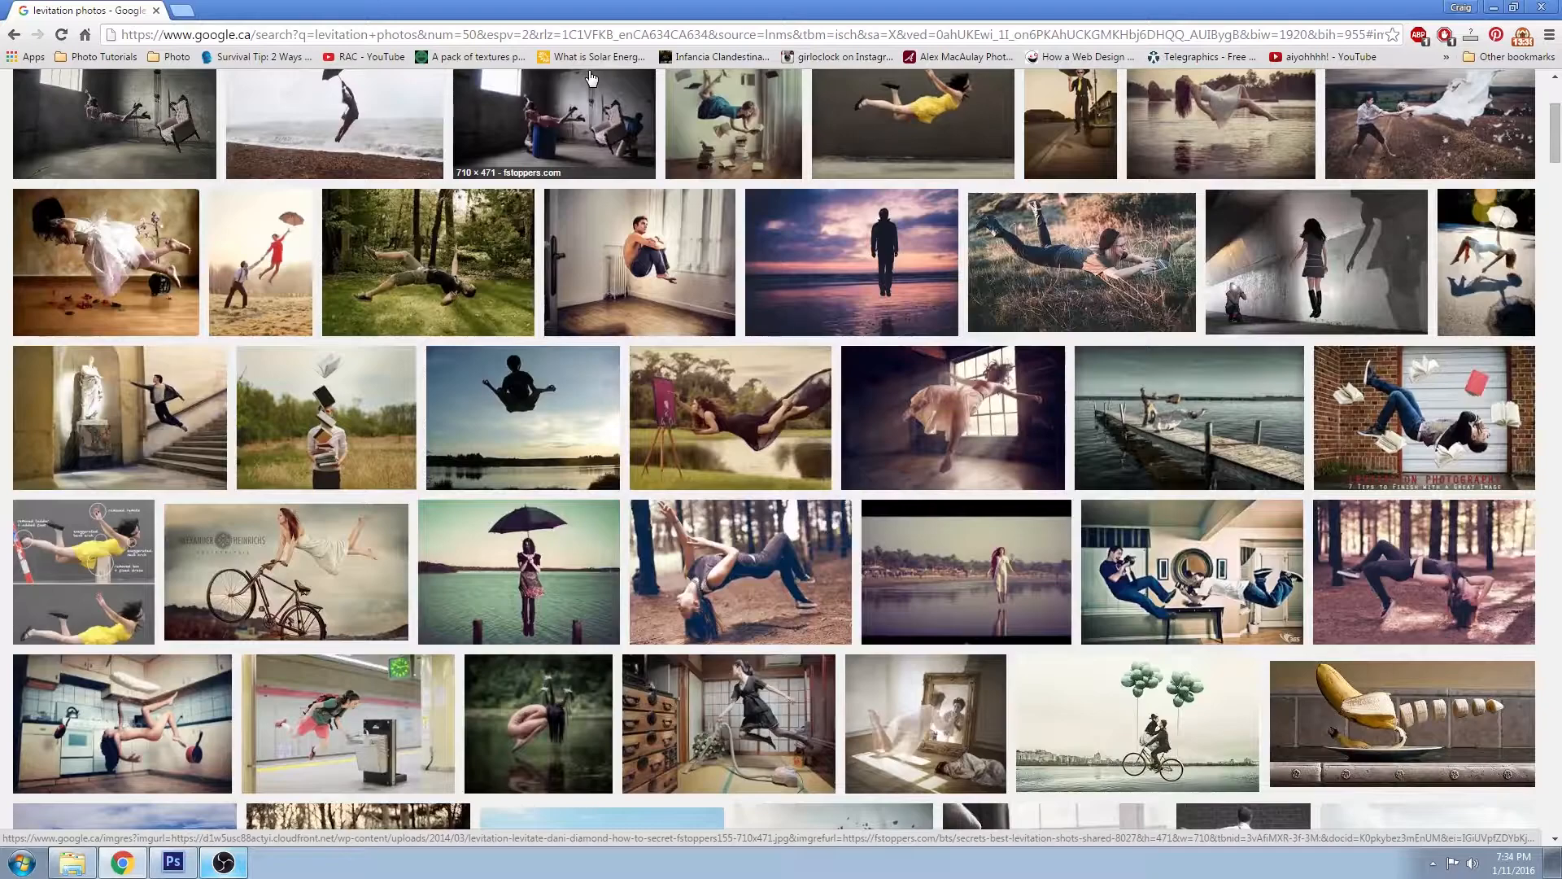
# Examine the levitation photo search results for examples of poses, props and settings
pyautogui.scroll(3, 749, 338)
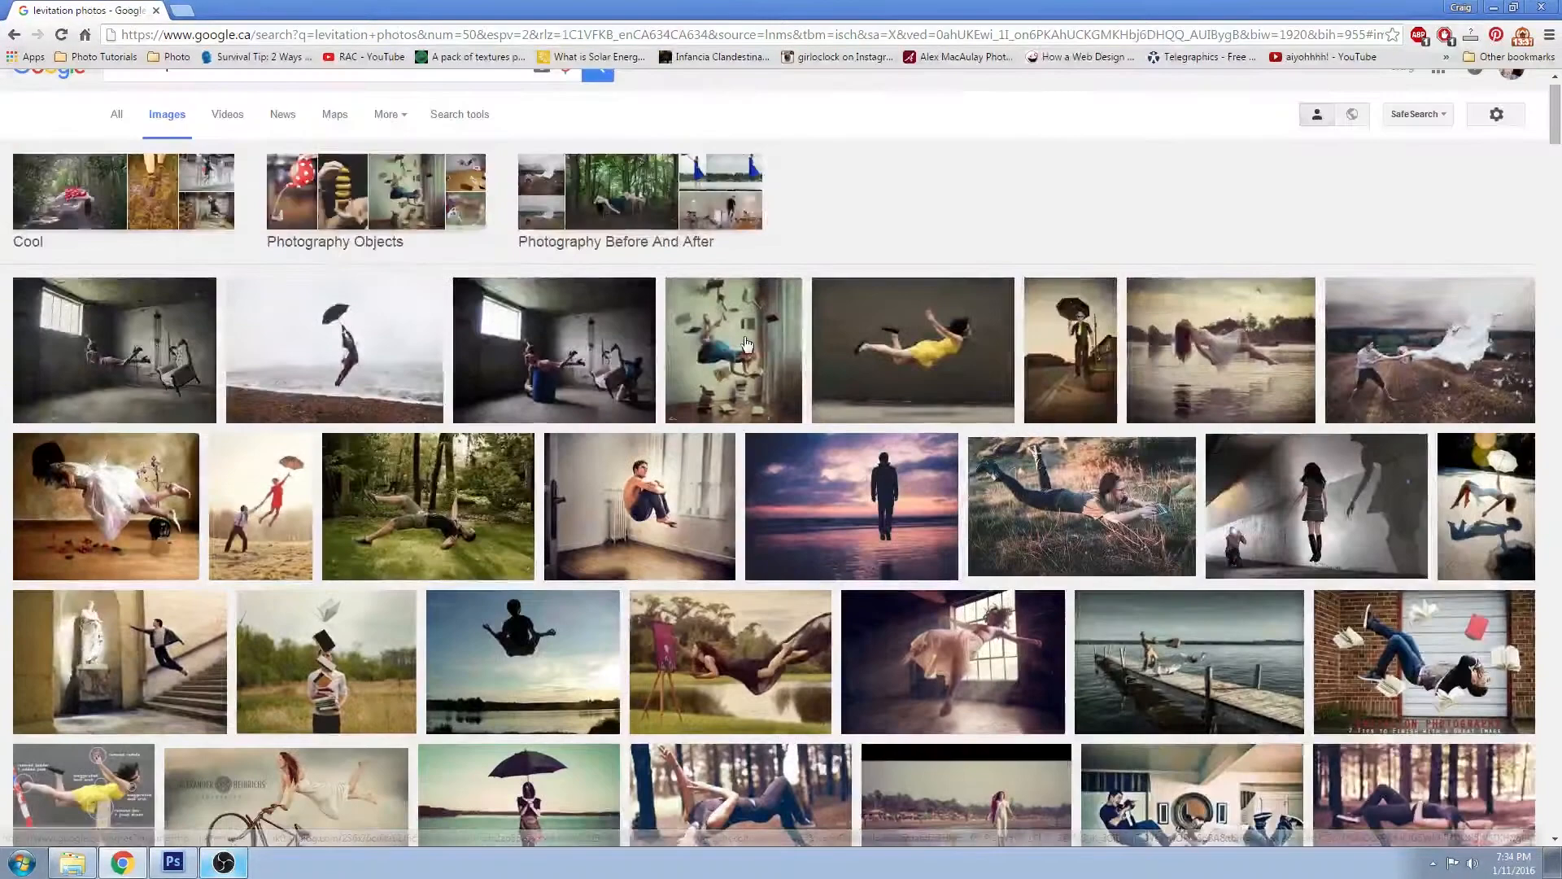
pyautogui.scroll(-2, 749, 338)
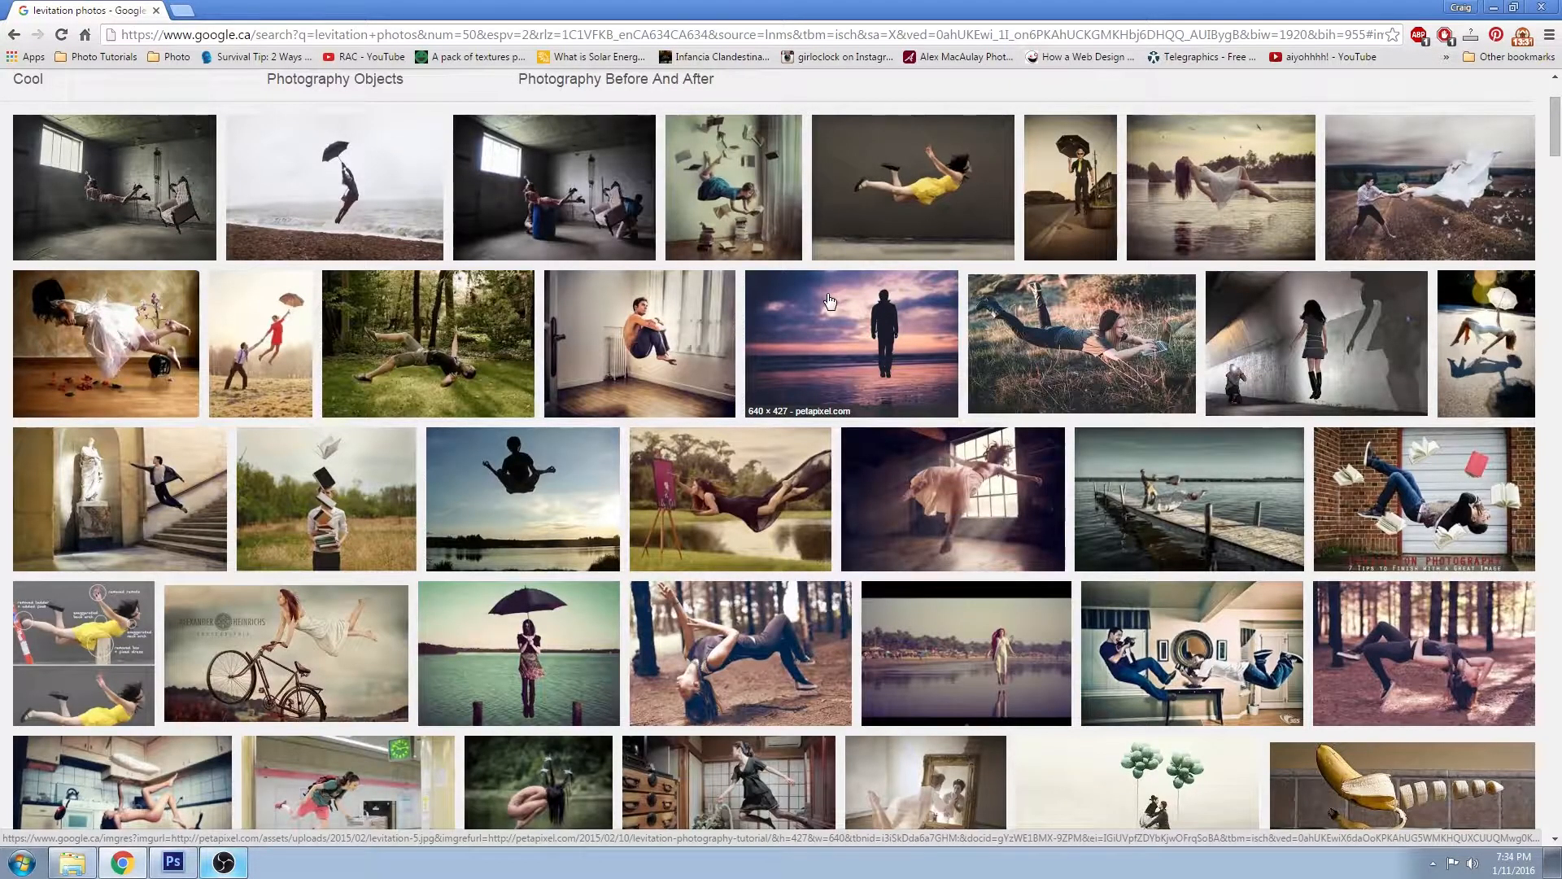
pyautogui.scroll(-2, 832, 317)
pyautogui.scroll(2, 833, 328)
pyautogui.scroll(-1, 834, 327)
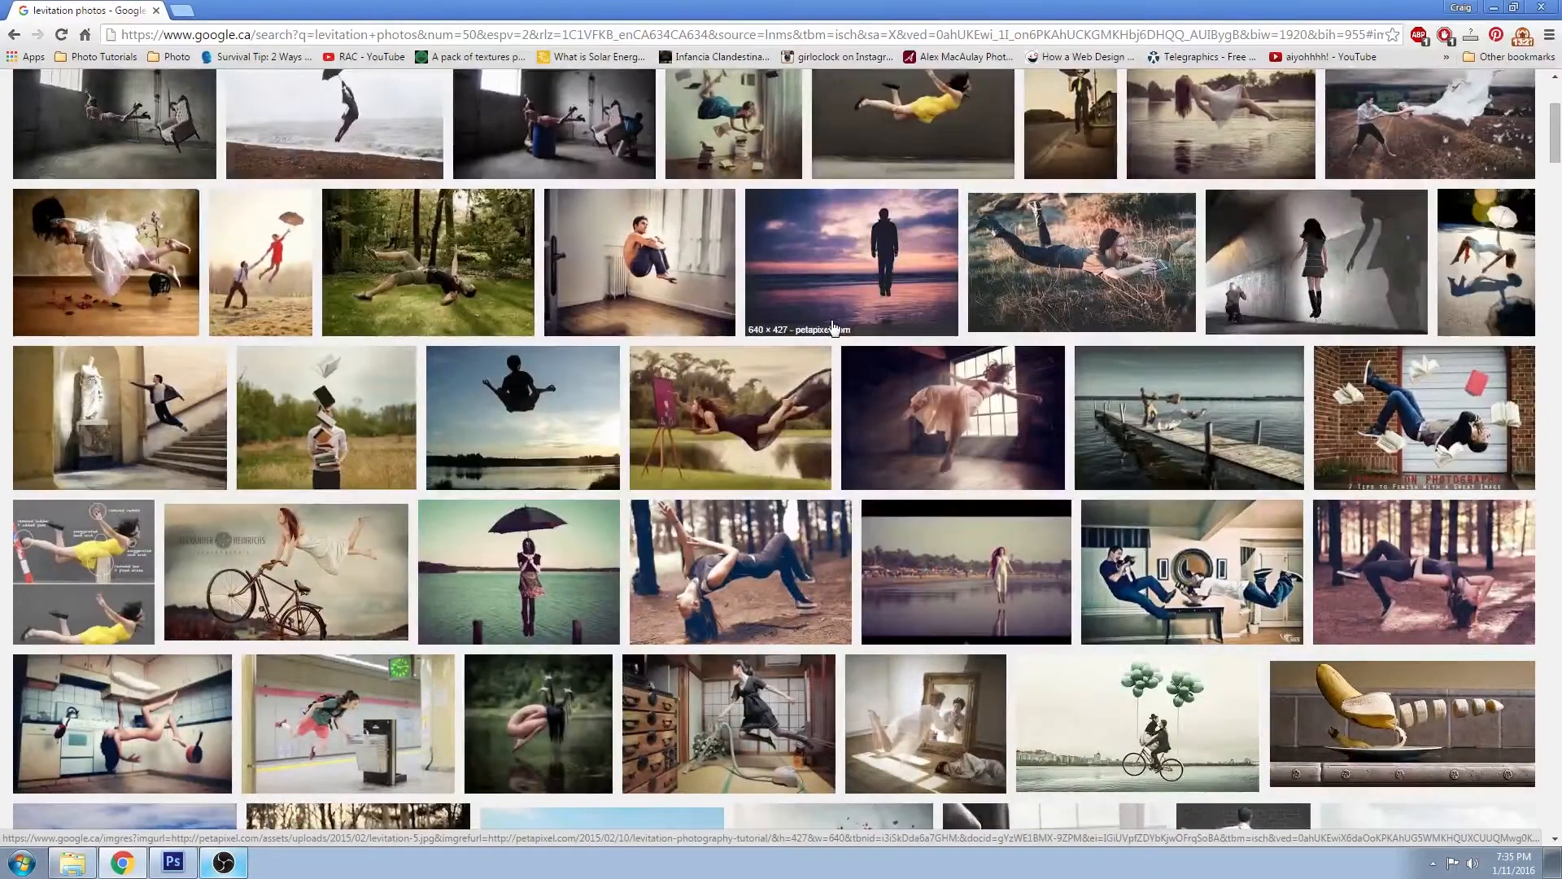
pyautogui.scroll(1, 834, 327)
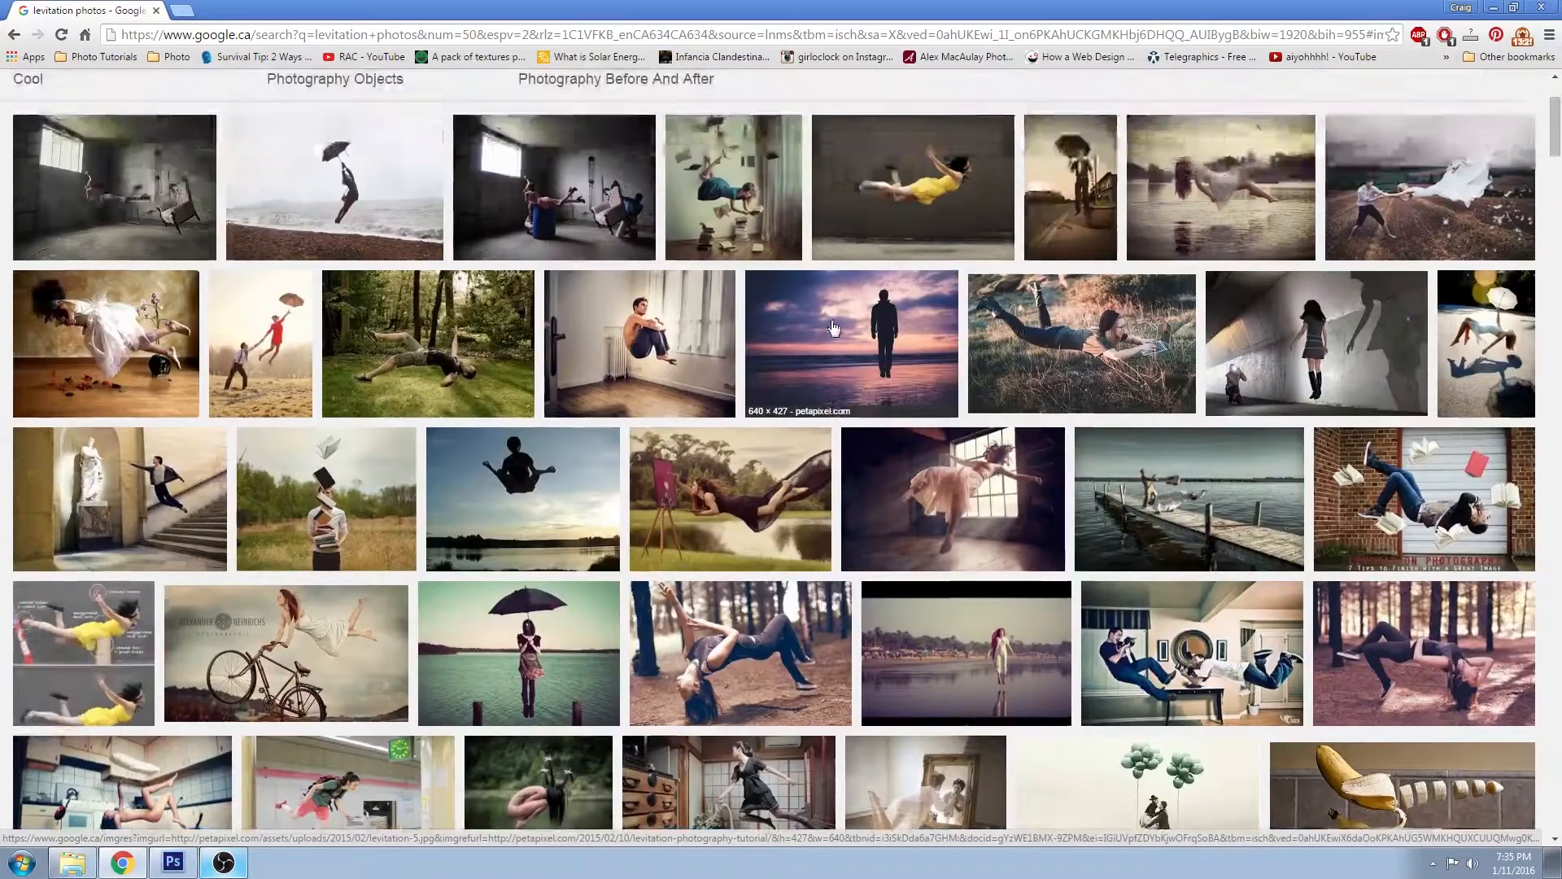
pyautogui.scroll(-7, 833, 327)
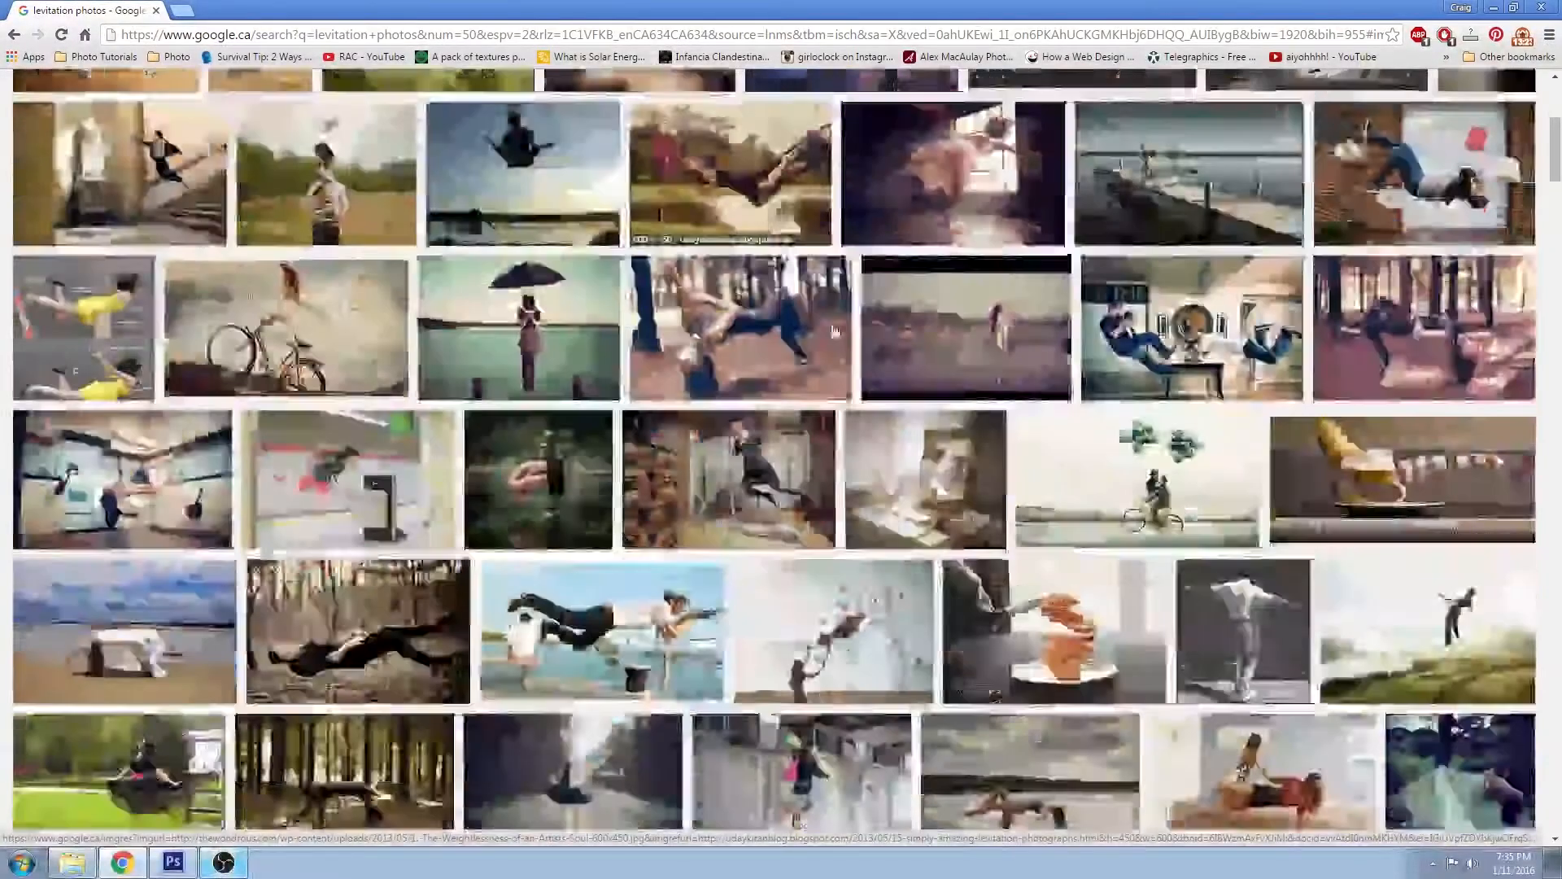
pyautogui.scroll(6, 833, 329)
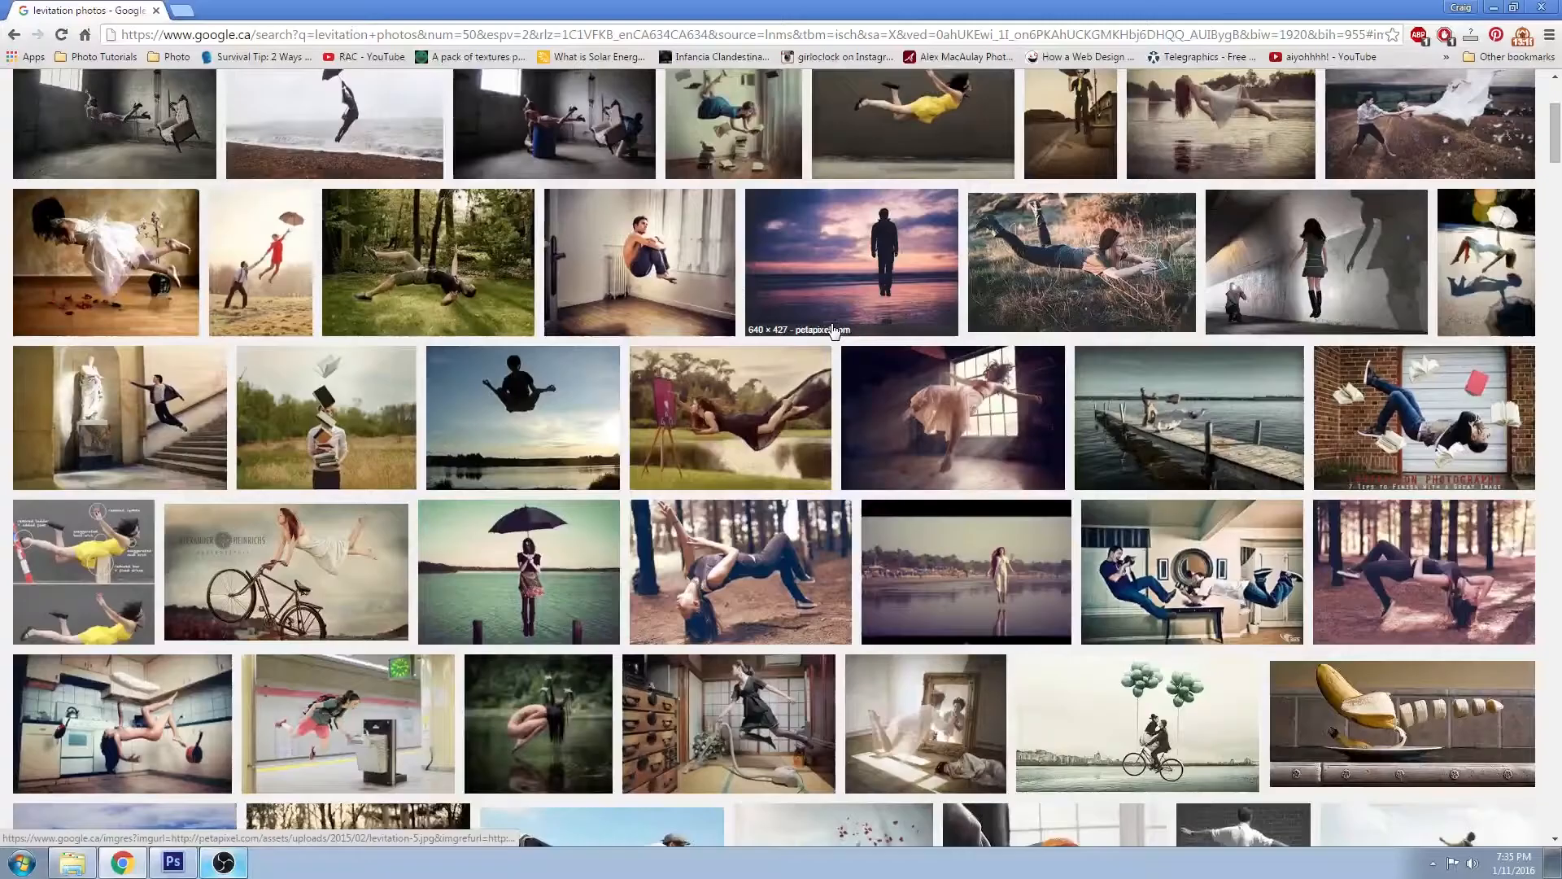
pyautogui.scroll(1, 833, 329)
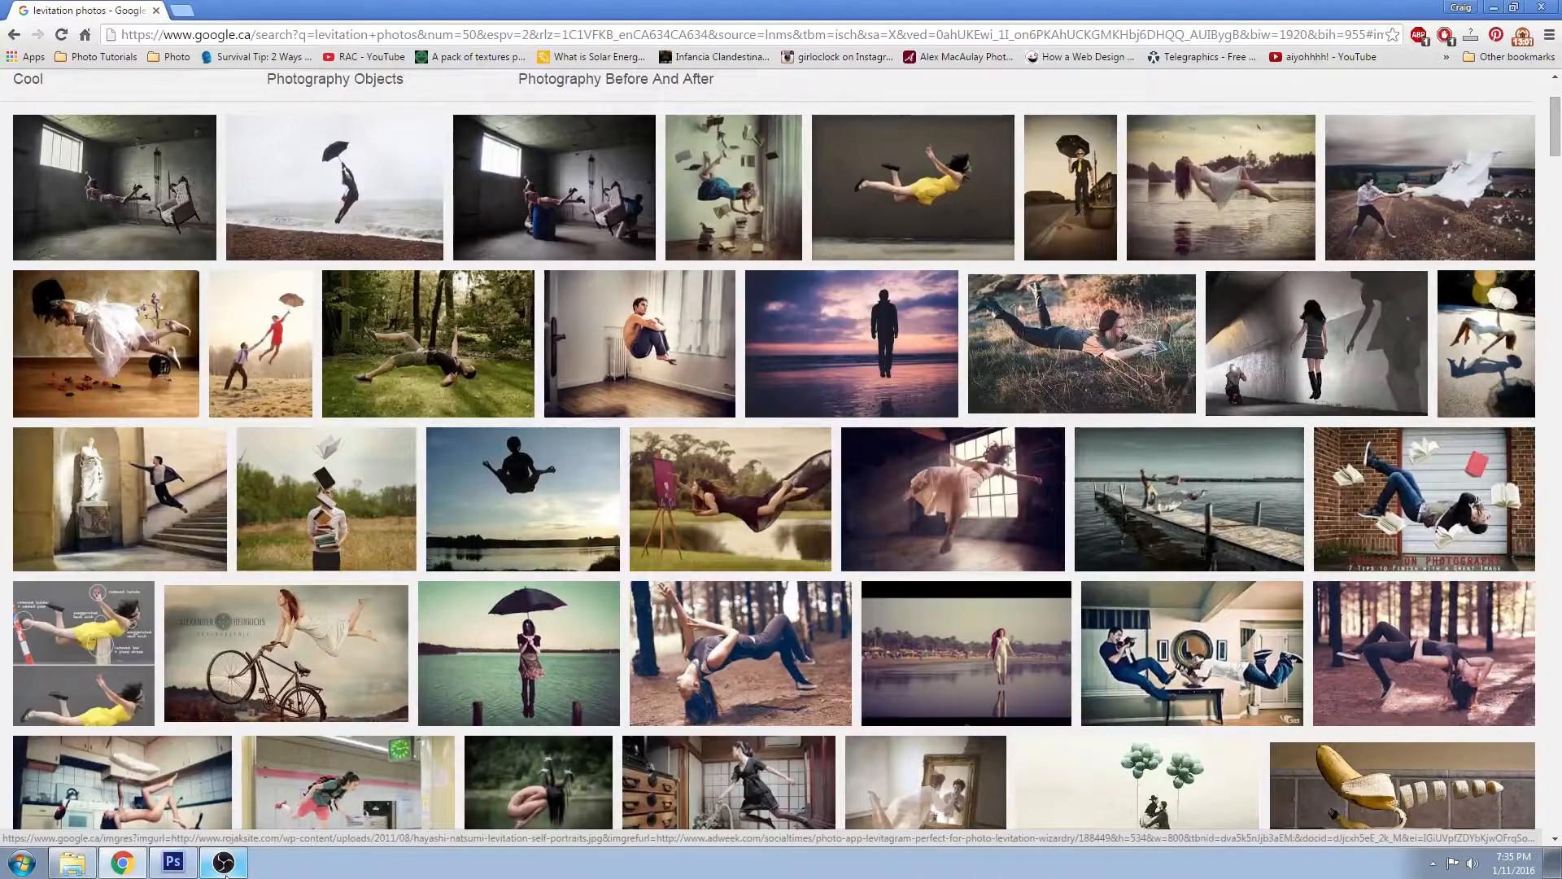
# Switch to Photoshop and show the Background layer with the woman standing on the stool
pyautogui.click(173, 863)
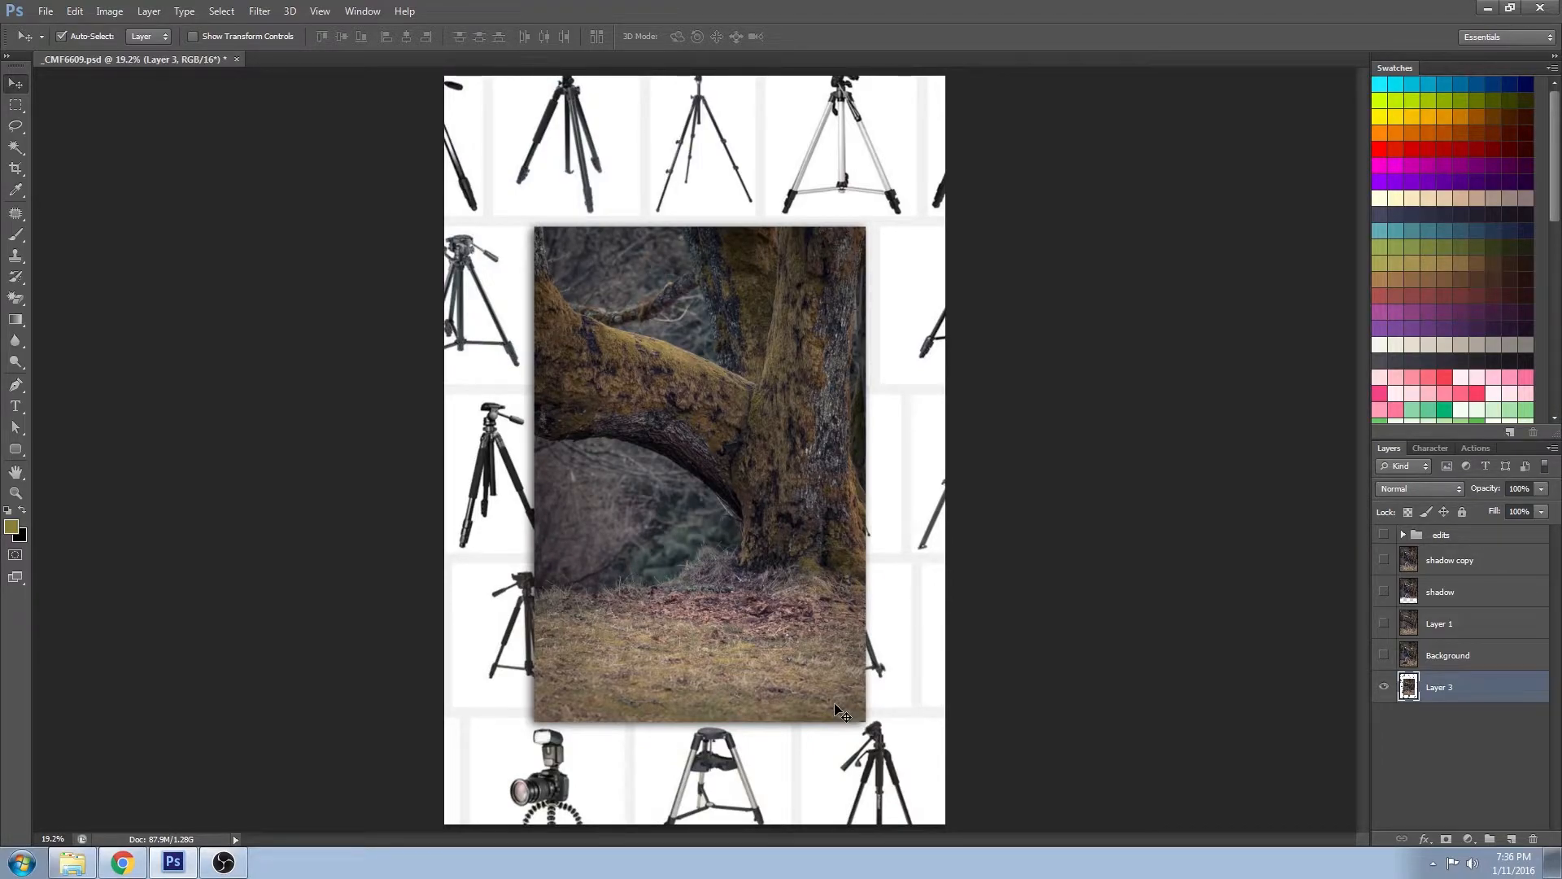
pyautogui.click(1384, 656)
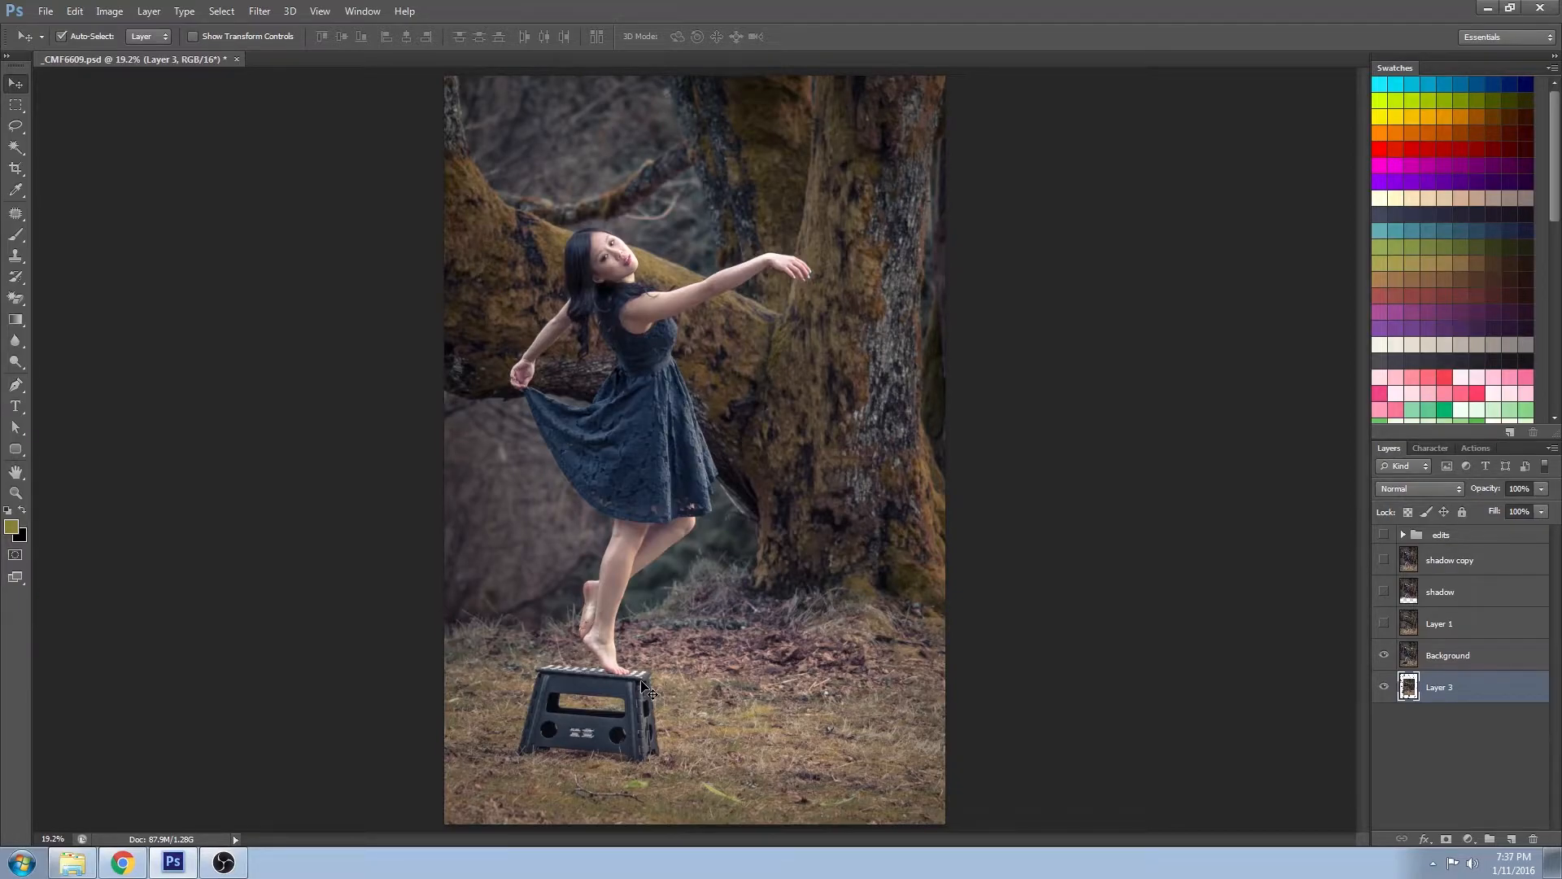
# Add a new layer above the edits group and brush pose guide curves over the woman plus a standing figure outline near the tree base
pyautogui.press('b')
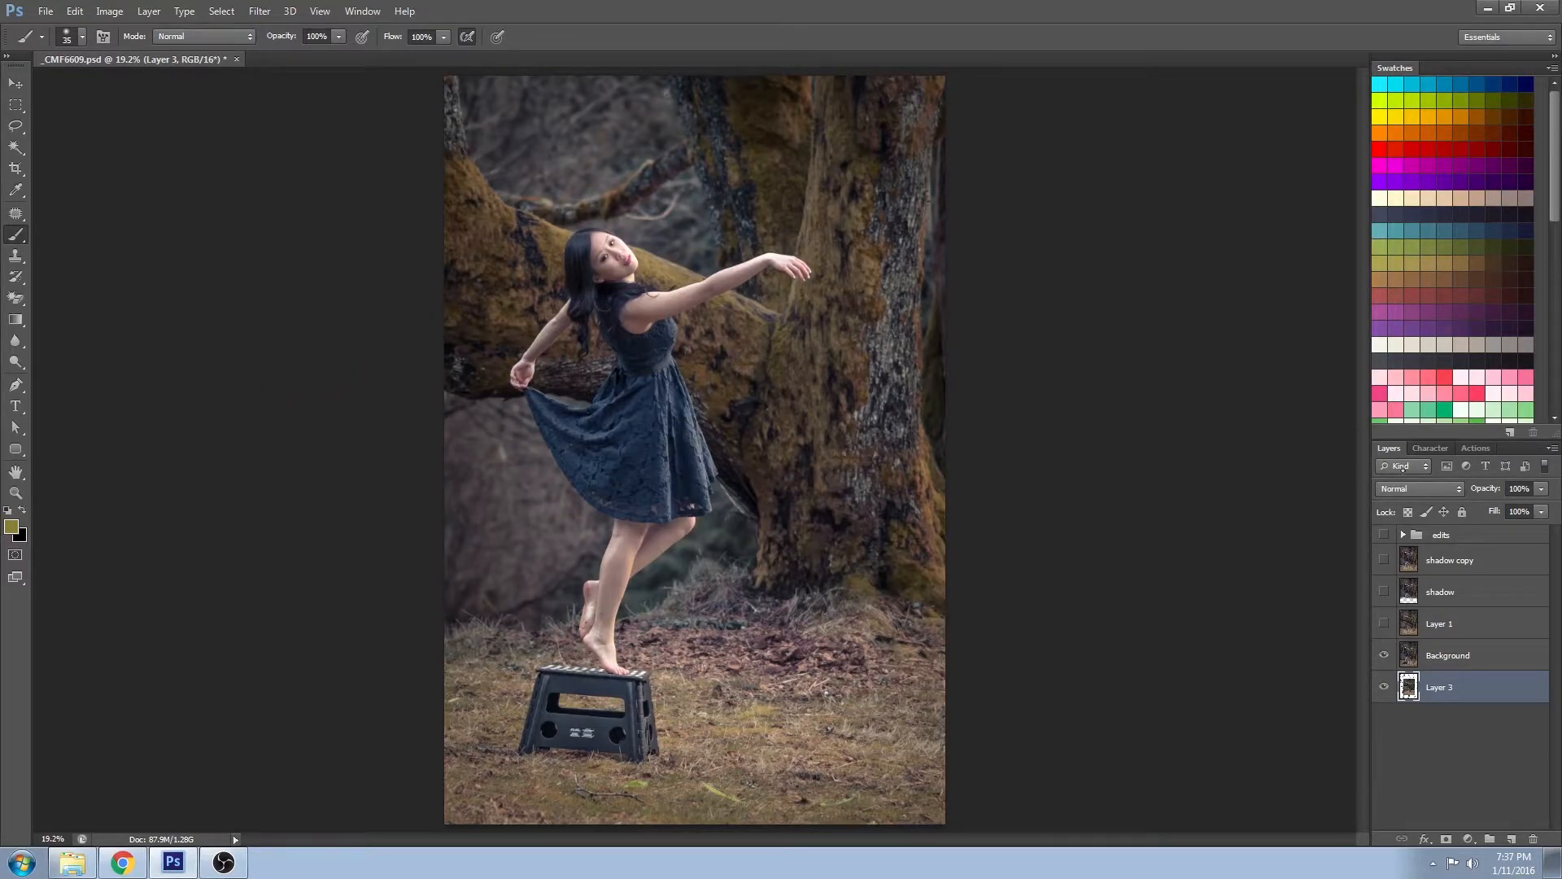
pyautogui.click(1444, 537)
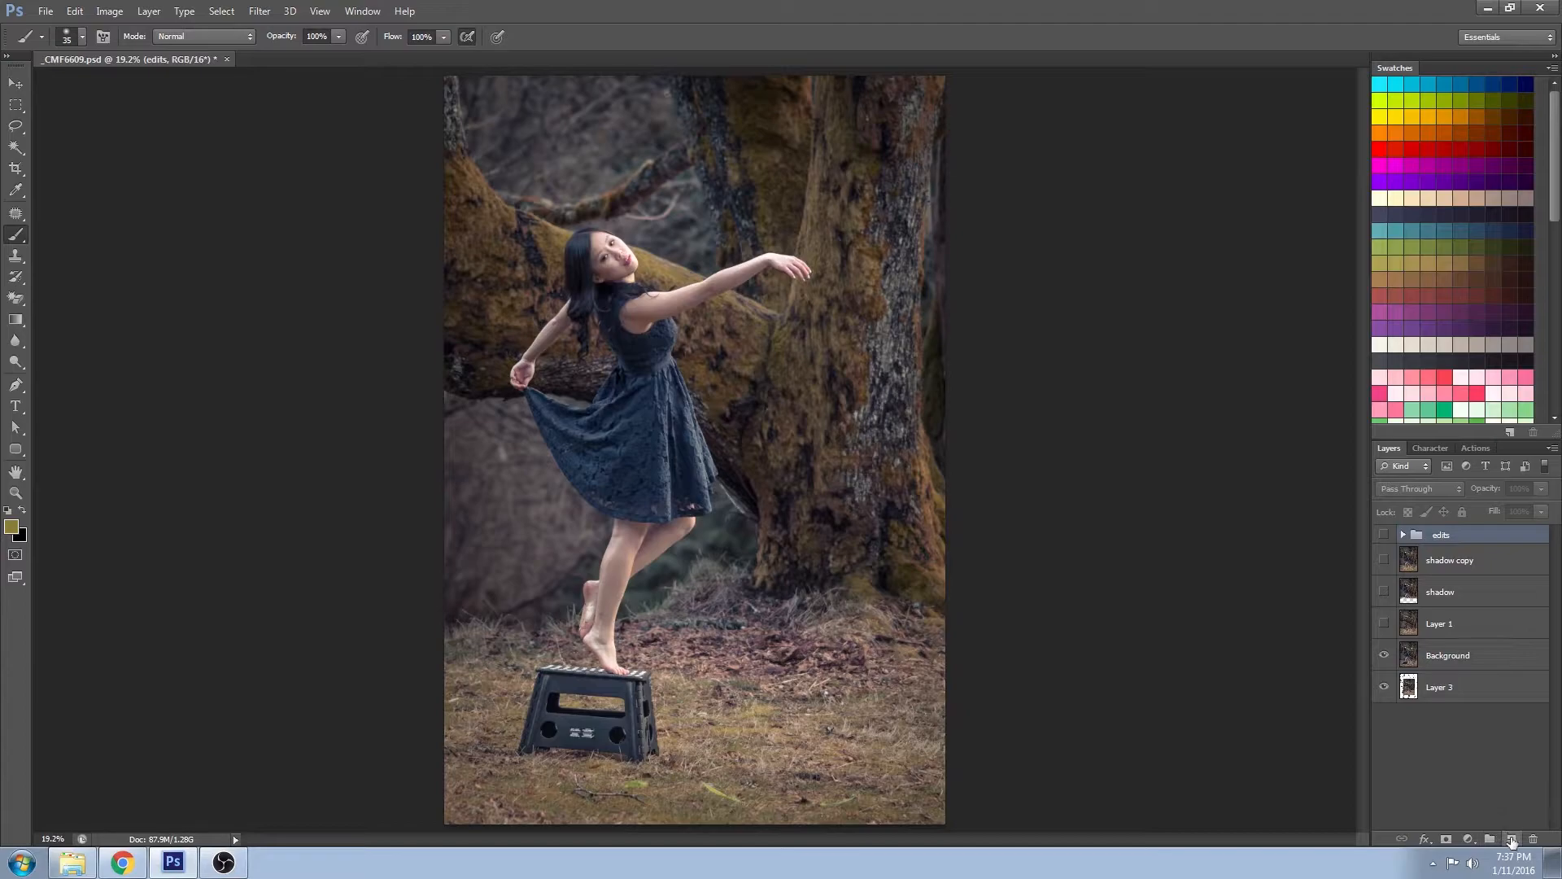
pyautogui.click(1511, 839)
pyautogui.moveTo(534, 348)
pyautogui.mouseDown()
pyautogui.moveTo(516, 463)
pyautogui.moveTo(622, 473)
pyautogui.moveTo(521, 390)
pyautogui.mouseUp()
pyautogui.moveTo(663, 706)
pyautogui.mouseDown()
pyautogui.moveTo(629, 681)
pyautogui.moveTo(632, 577)
pyautogui.moveTo(615, 639)
pyautogui.moveTo(670, 395)
pyautogui.moveTo(567, 263)
pyautogui.mouseUp()
pyautogui.moveTo(505, 453)
pyautogui.mouseDown()
pyautogui.moveTo(605, 330)
pyautogui.moveTo(797, 249)
pyautogui.mouseUp()
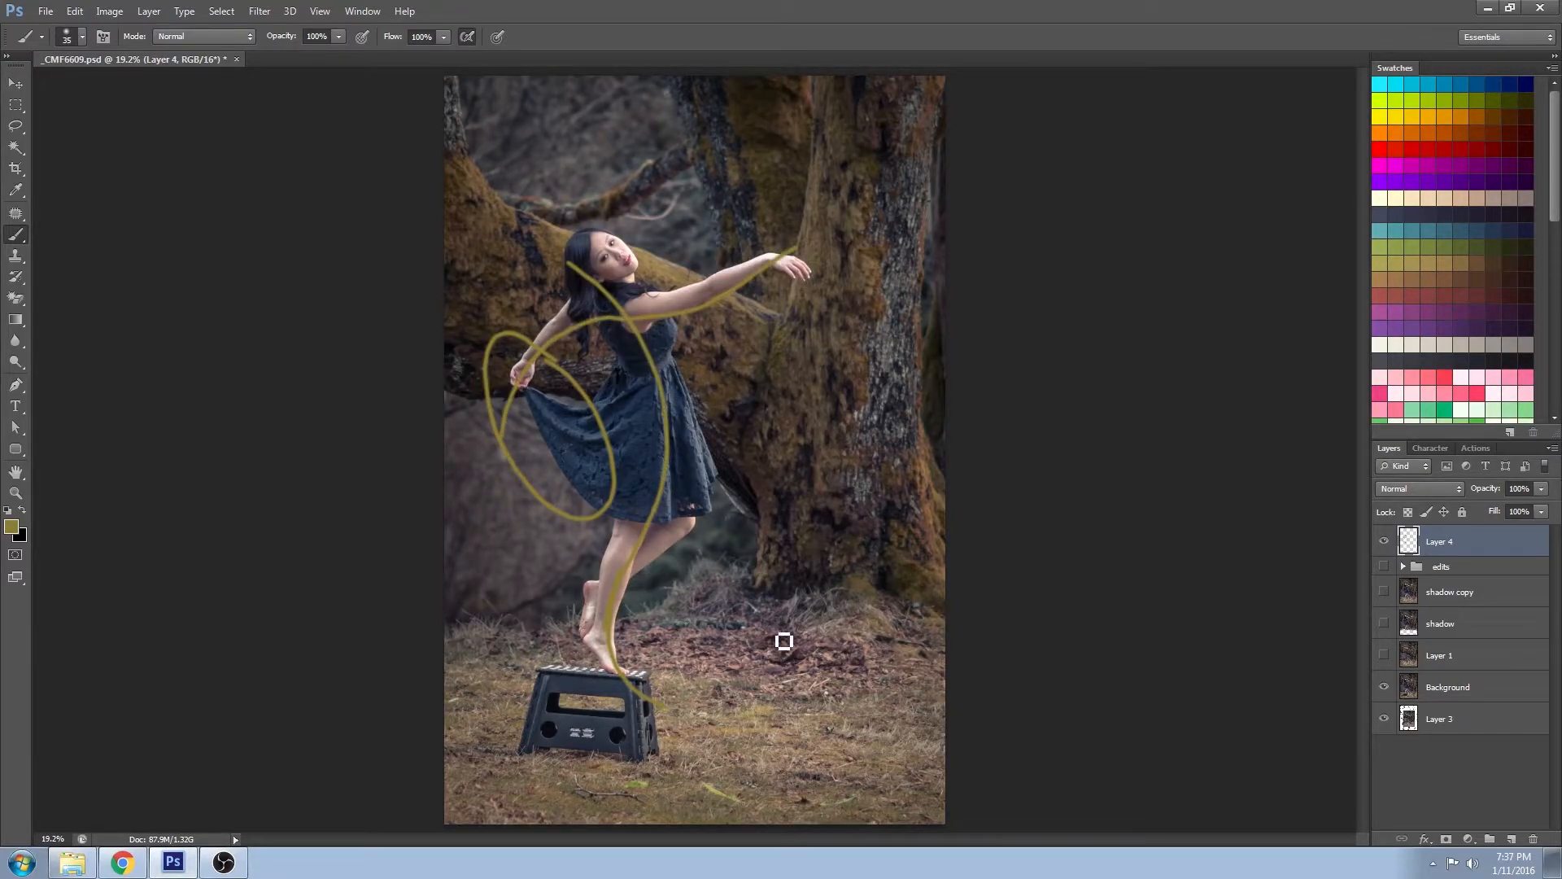
pyautogui.moveTo(804, 583)
pyautogui.mouseDown()
pyautogui.moveTo(810, 708)
pyautogui.moveTo(843, 702)
pyautogui.mouseUp()
pyautogui.moveTo(833, 600)
pyautogui.mouseDown()
pyautogui.moveTo(816, 700)
pyautogui.moveTo(805, 553)
pyautogui.moveTo(781, 591)
pyautogui.moveTo(814, 493)
pyautogui.moveTo(856, 527)
pyautogui.moveTo(867, 594)
pyautogui.moveTo(864, 578)
pyautogui.moveTo(824, 718)
pyautogui.moveTo(815, 635)
pyautogui.moveTo(821, 714)
pyautogui.moveTo(843, 648)
pyautogui.moveTo(848, 697)
pyautogui.moveTo(798, 585)
pyautogui.moveTo(796, 529)
pyautogui.moveTo(783, 612)
pyautogui.mouseUp()
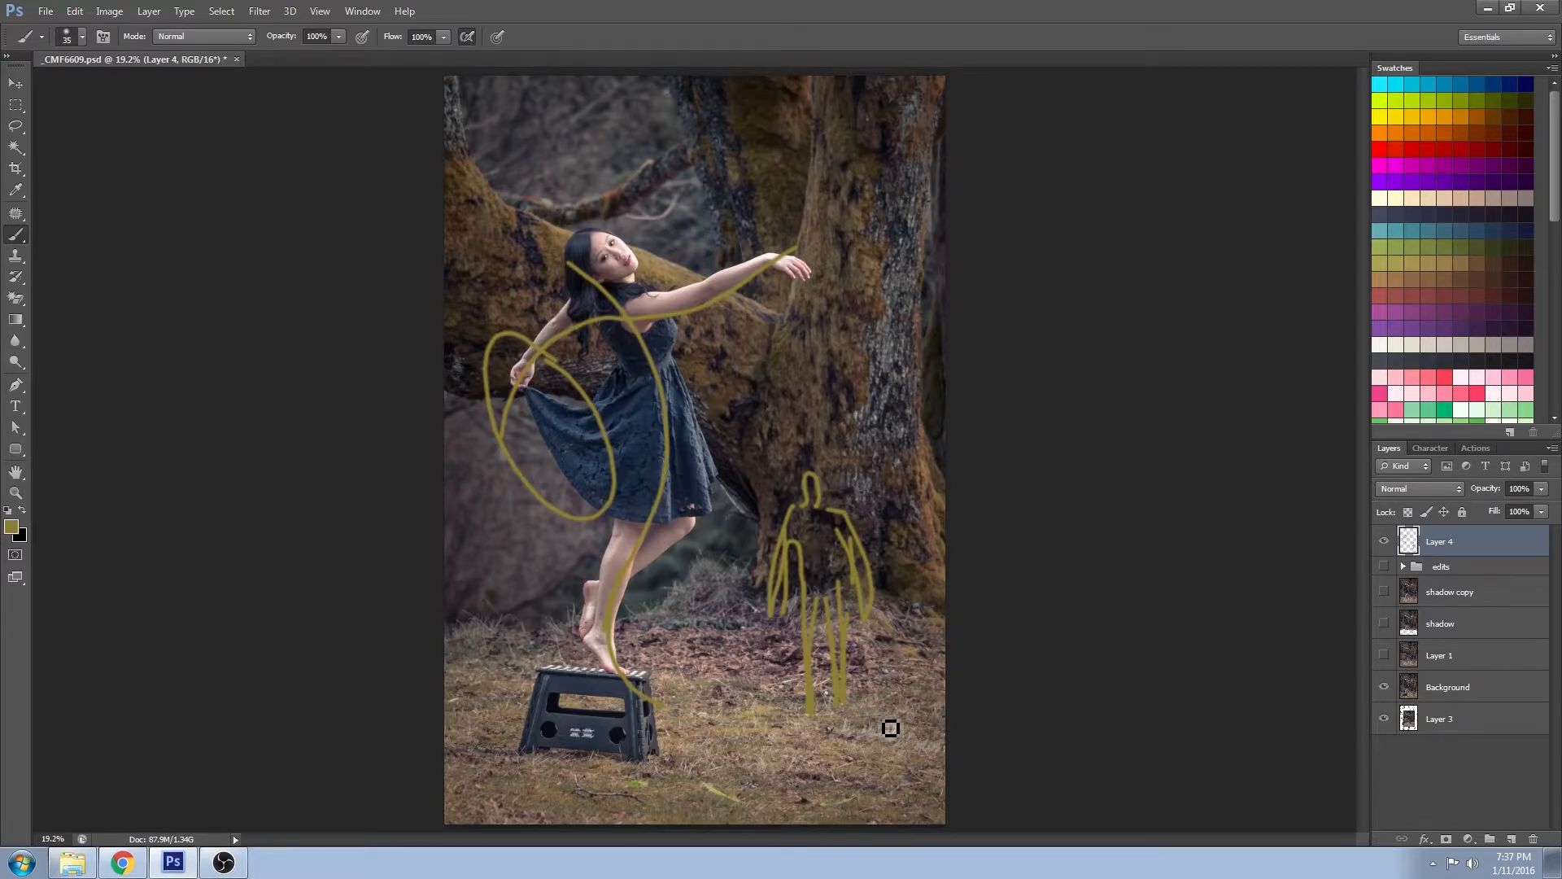
# Brush four looped lines hanging from the photo's upper edge, strokes behind the woman's hair and a vertical line through her lowered hand
pyautogui.moveTo(488, 79); pyautogui.dragTo(499, 247)
pyautogui.moveTo(812, 85); pyautogui.dragTo(830, 367)
pyautogui.moveTo(710, 79); pyautogui.dragTo(698, 199)
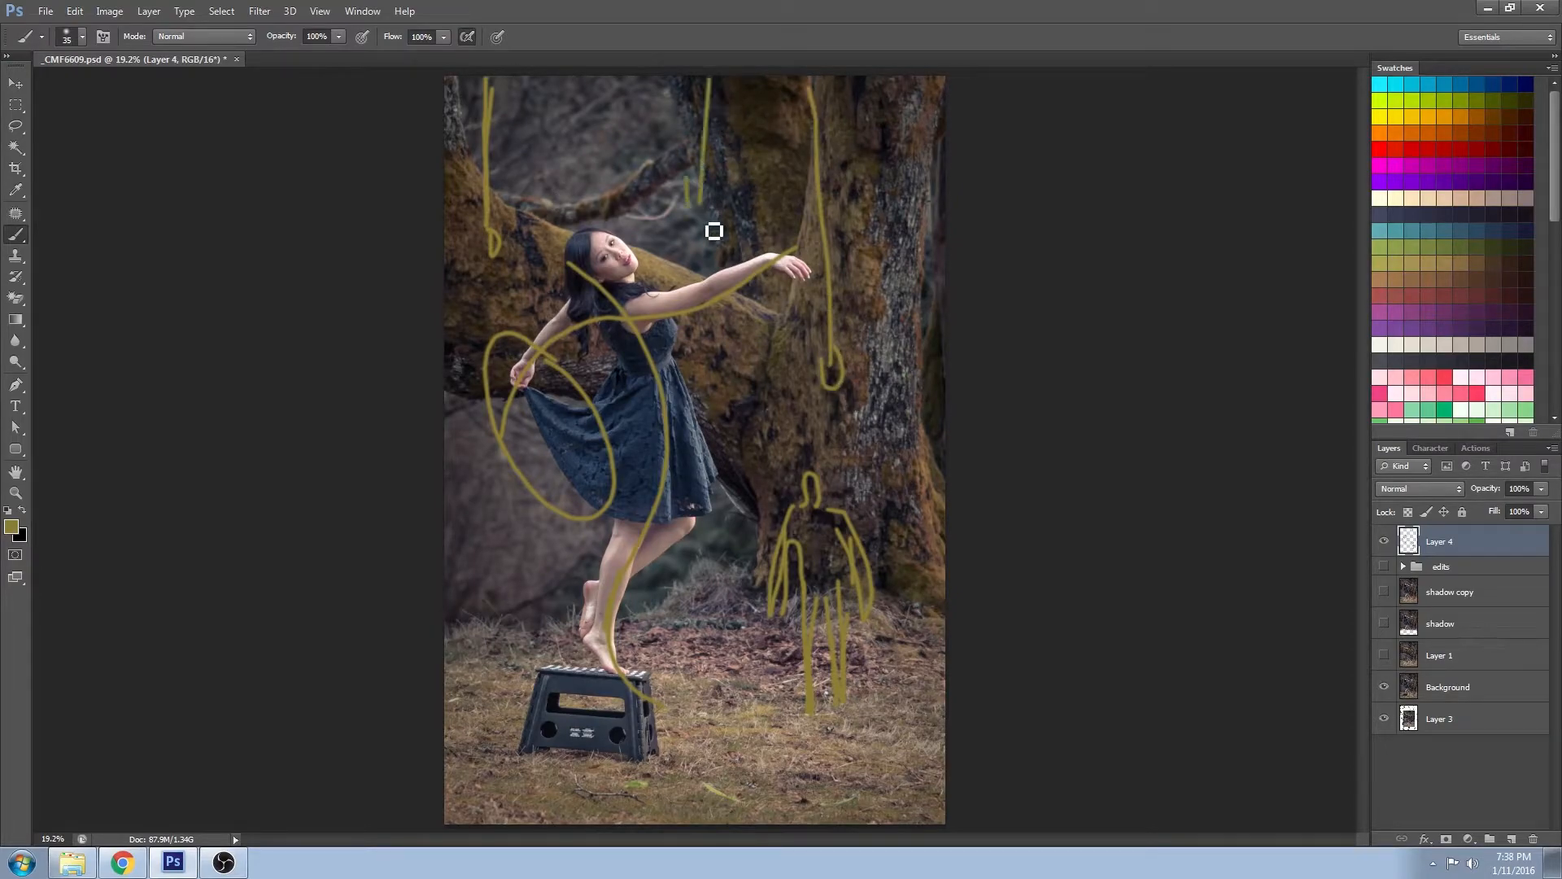
pyautogui.moveTo(896, 94); pyautogui.dragTo(913, 465)
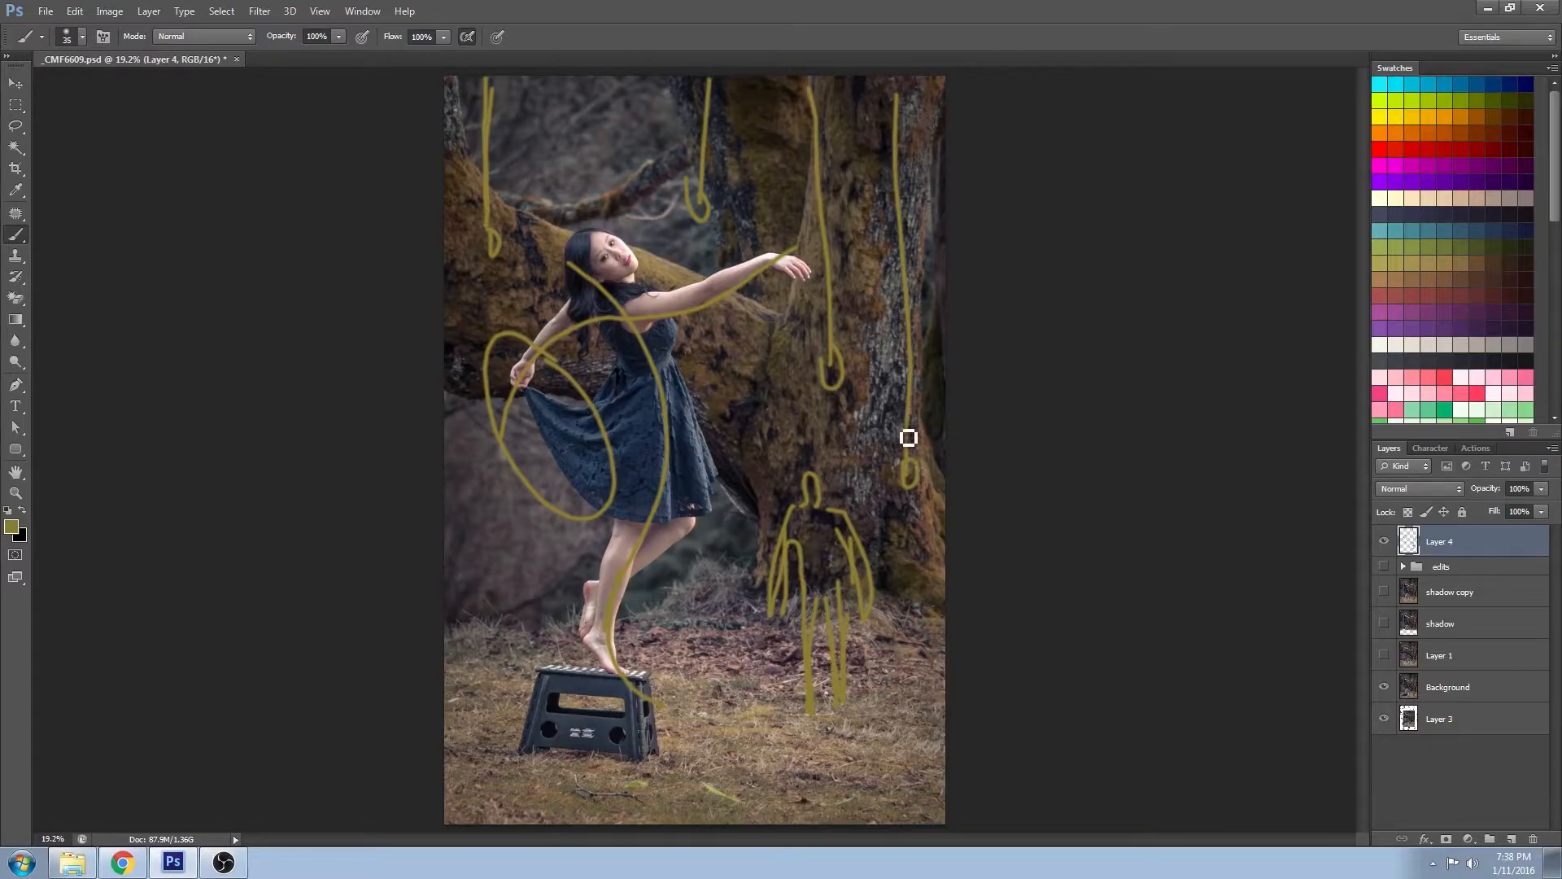
pyautogui.moveTo(915, 463); pyautogui.dragTo(913, 470)
pyautogui.moveTo(569, 300); pyautogui.dragTo(593, 305)
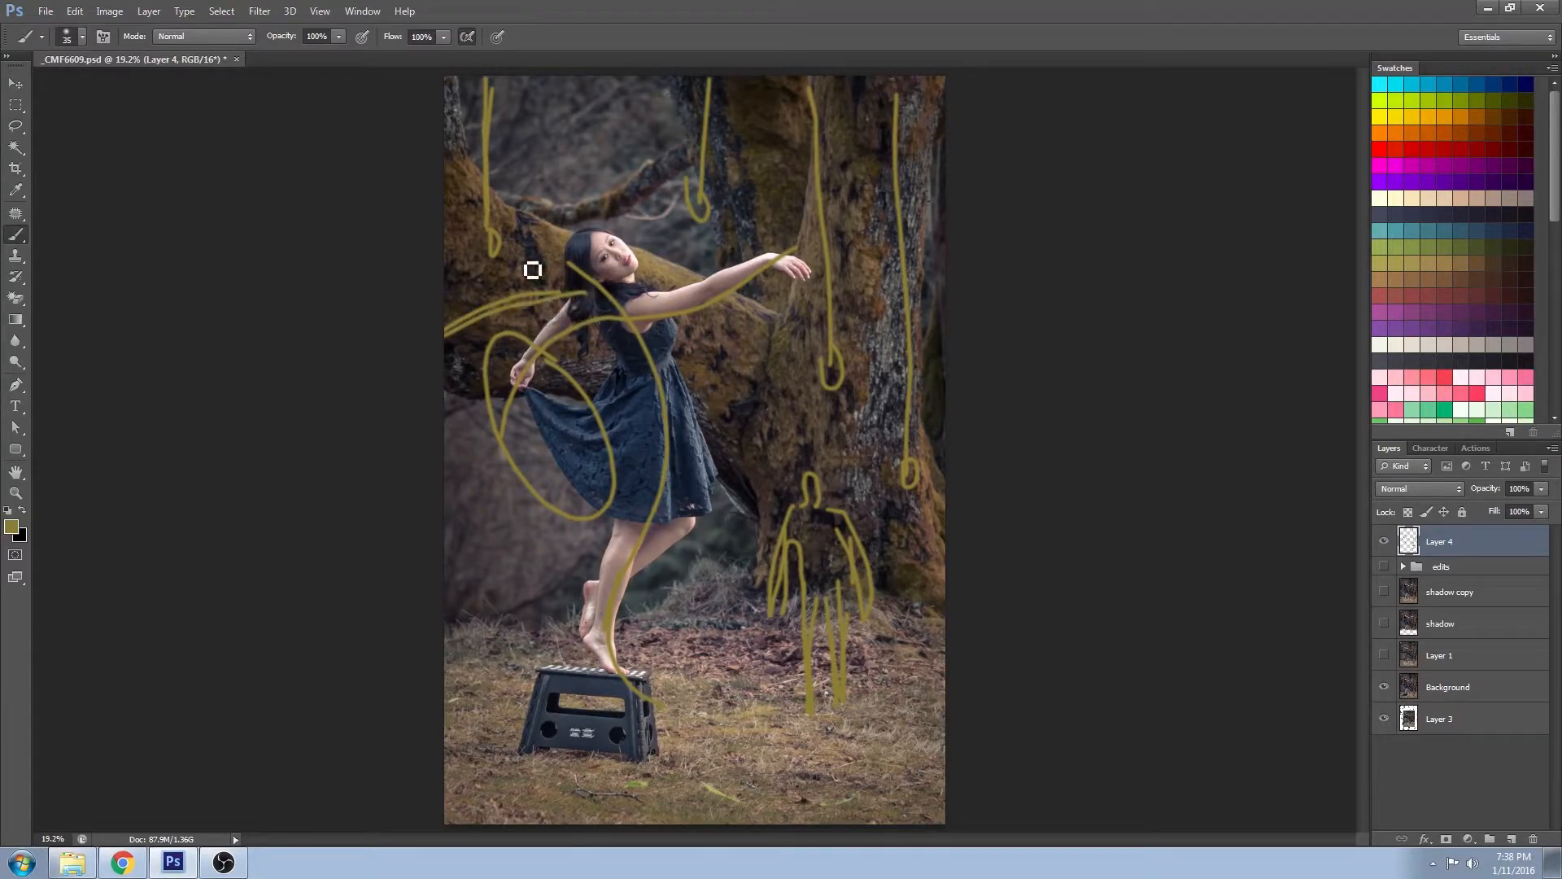
pyautogui.moveTo(543, 401); pyautogui.dragTo(526, 105)
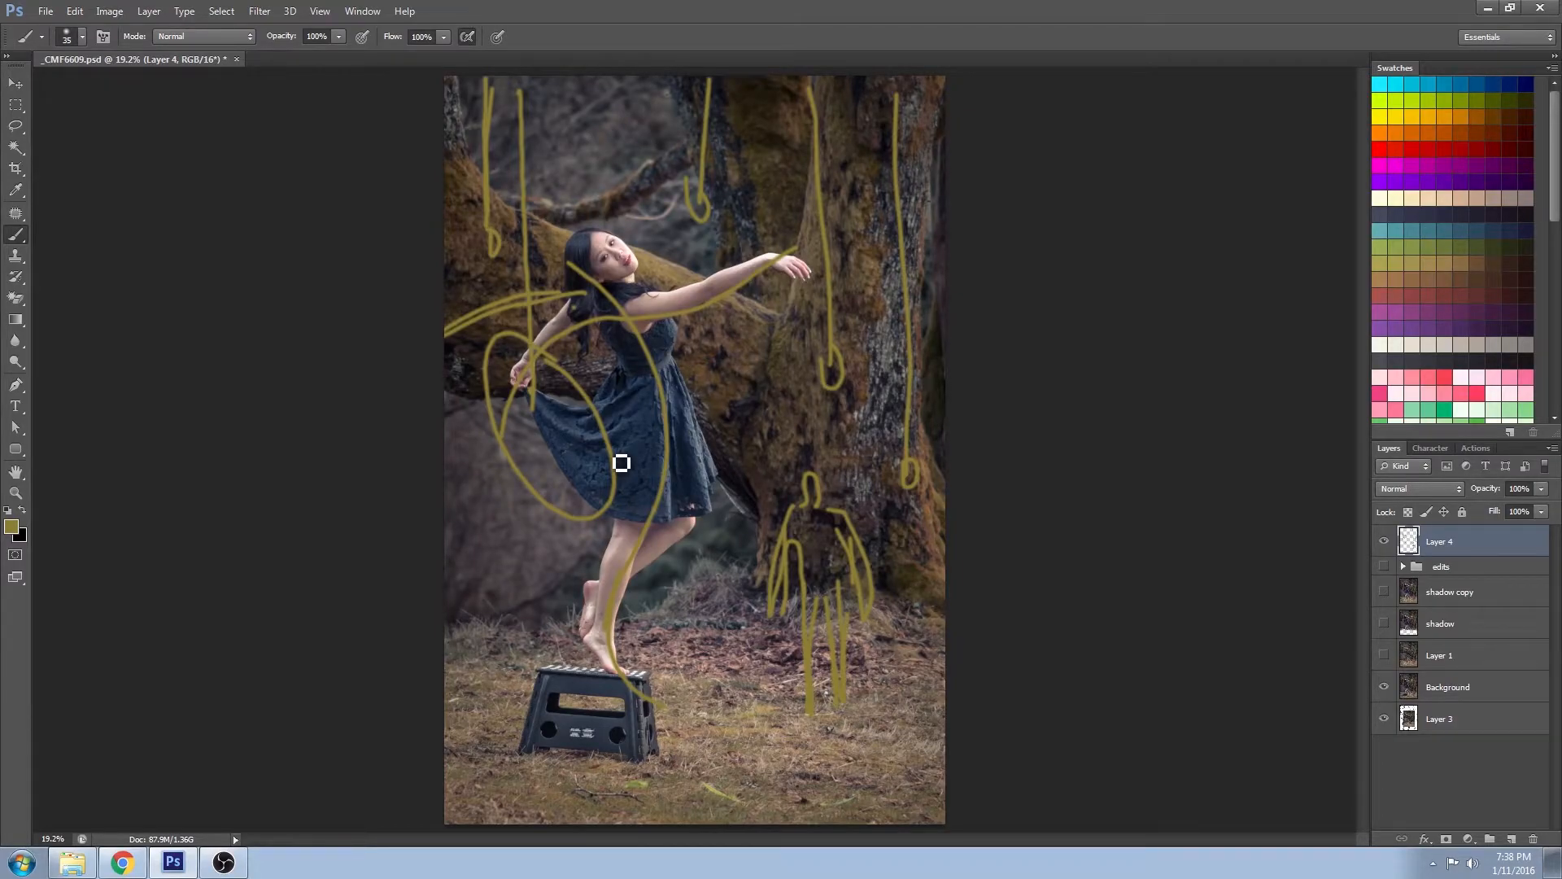
# Hide Layer 4 and the Background layer, and show Layer 1 with the empty tree scene
pyautogui.click(1384, 541)
pyautogui.click(1384, 688)
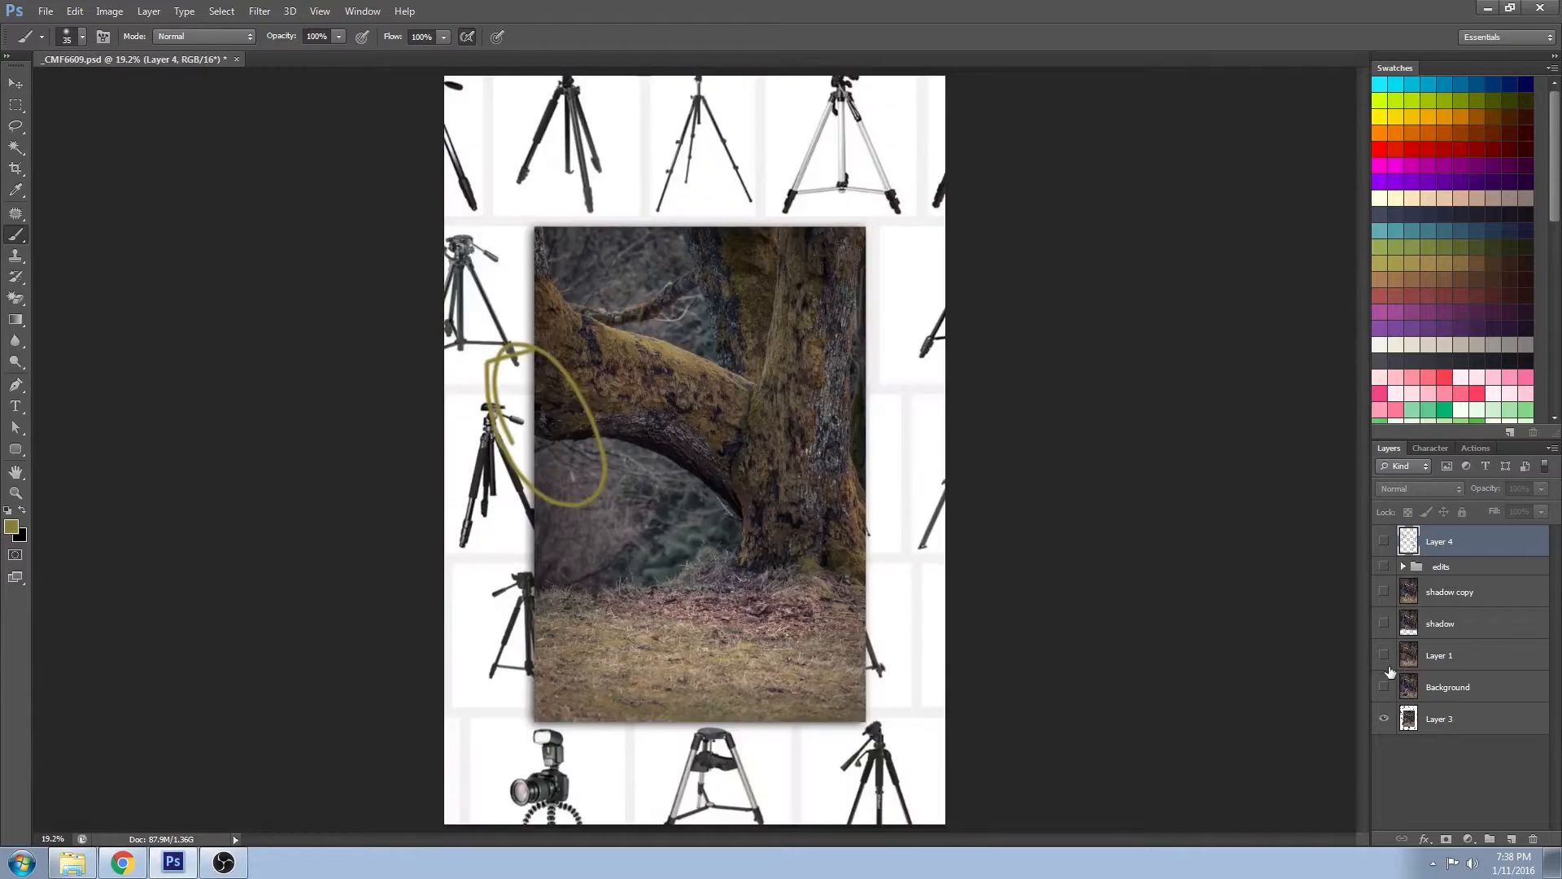
pyautogui.click(1388, 656)
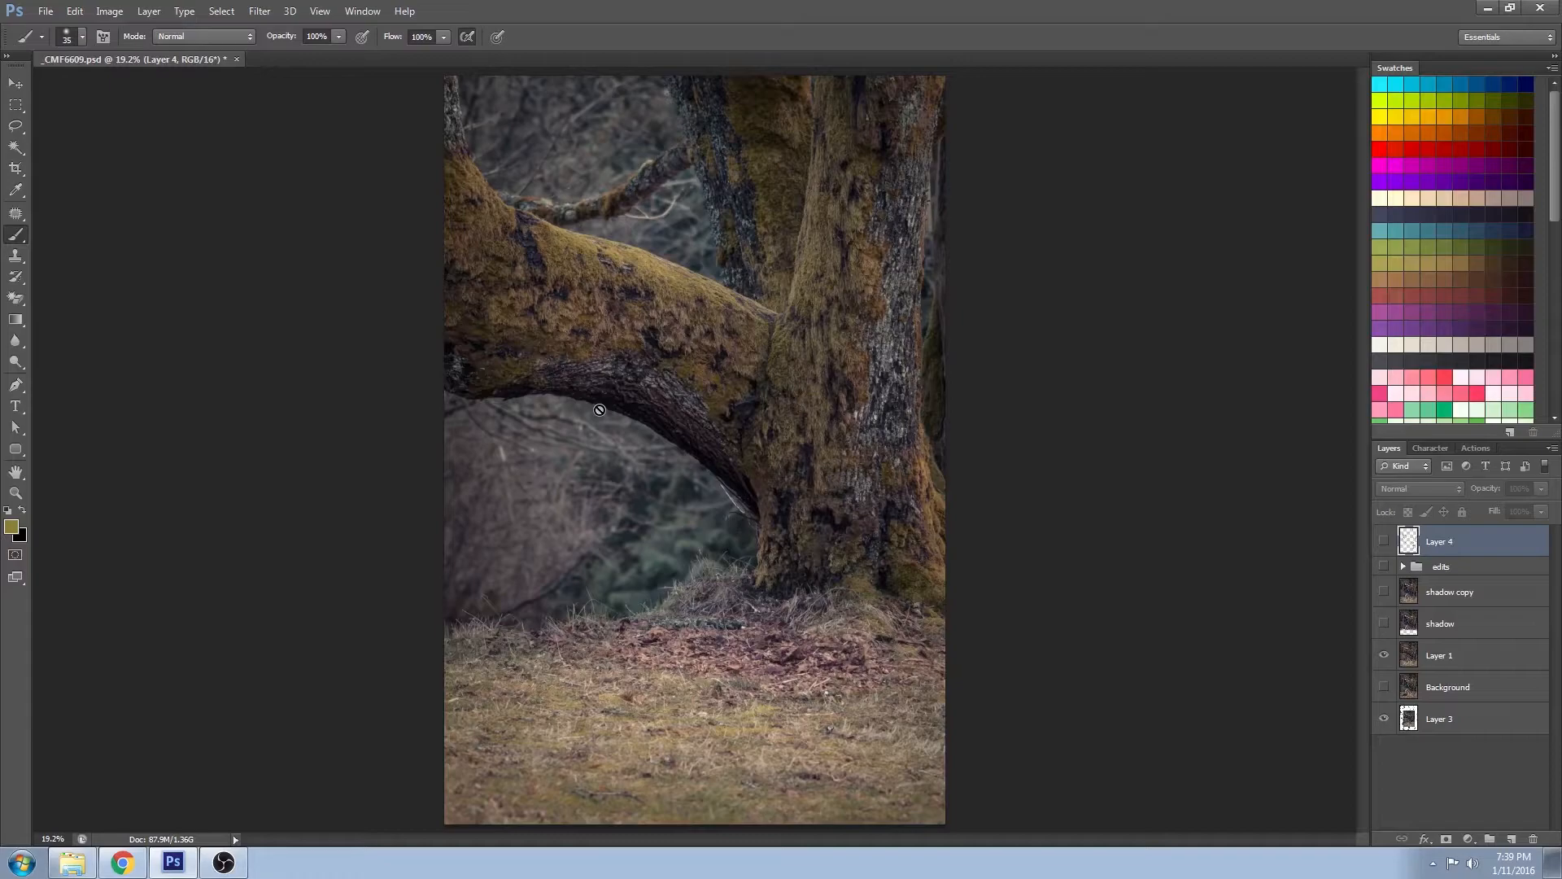
# Show the Background layer and toggle Layer 1 repeatedly to compare the stool shot with the empty scene, leaving Layer 1 visible
pyautogui.click(1383, 687)
pyautogui.click(1385, 655)
pyautogui.click(1385, 655)
pyautogui.click(1385, 656)
pyautogui.click(1386, 656)
pyautogui.click(1386, 656)
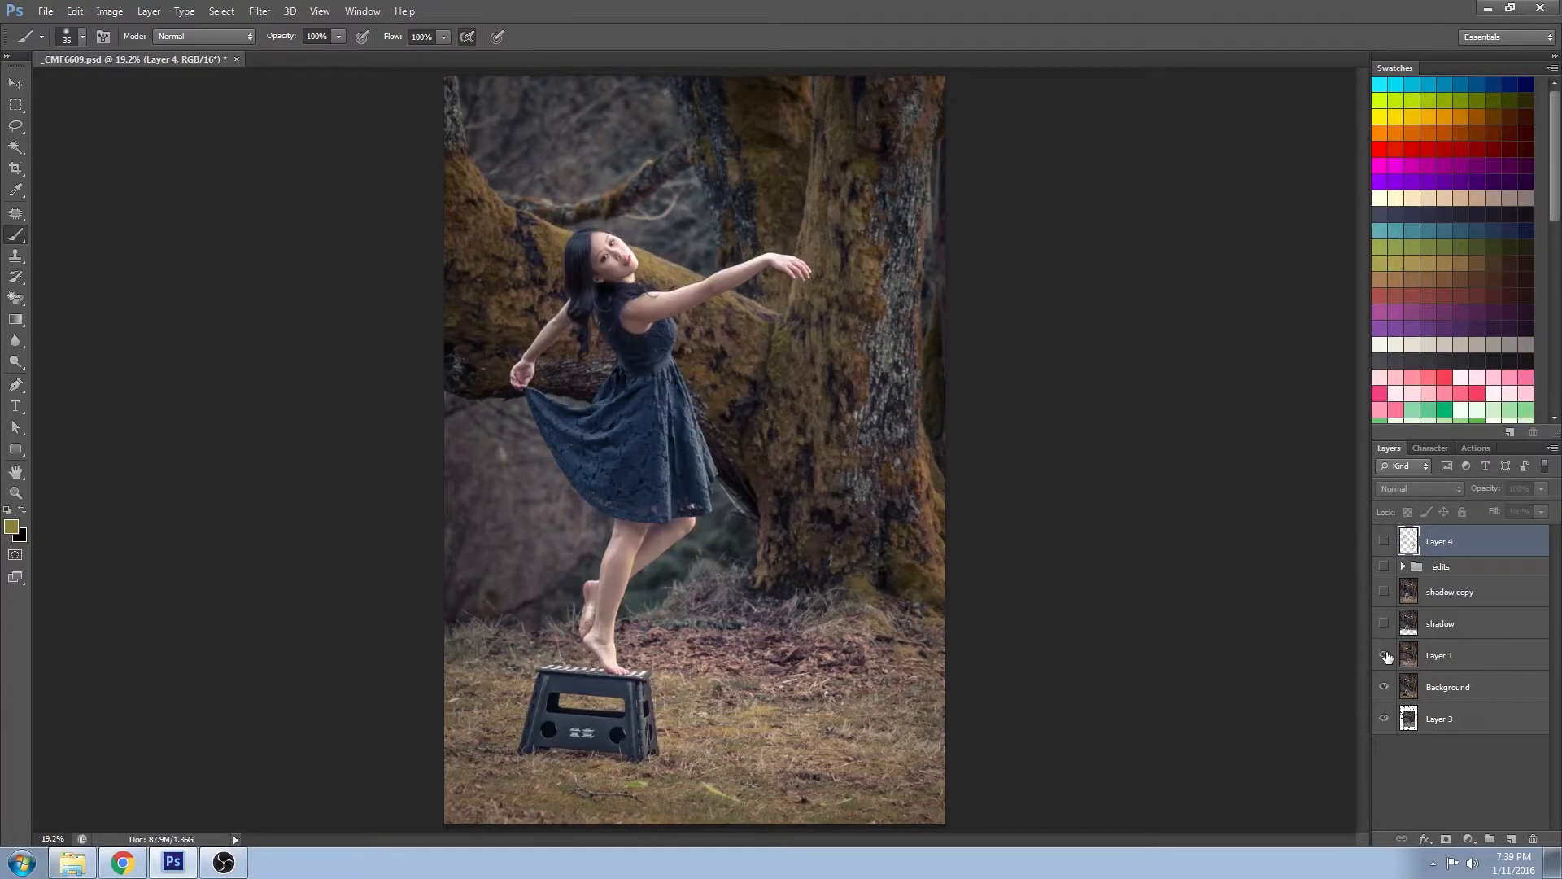
pyautogui.click(1385, 656)
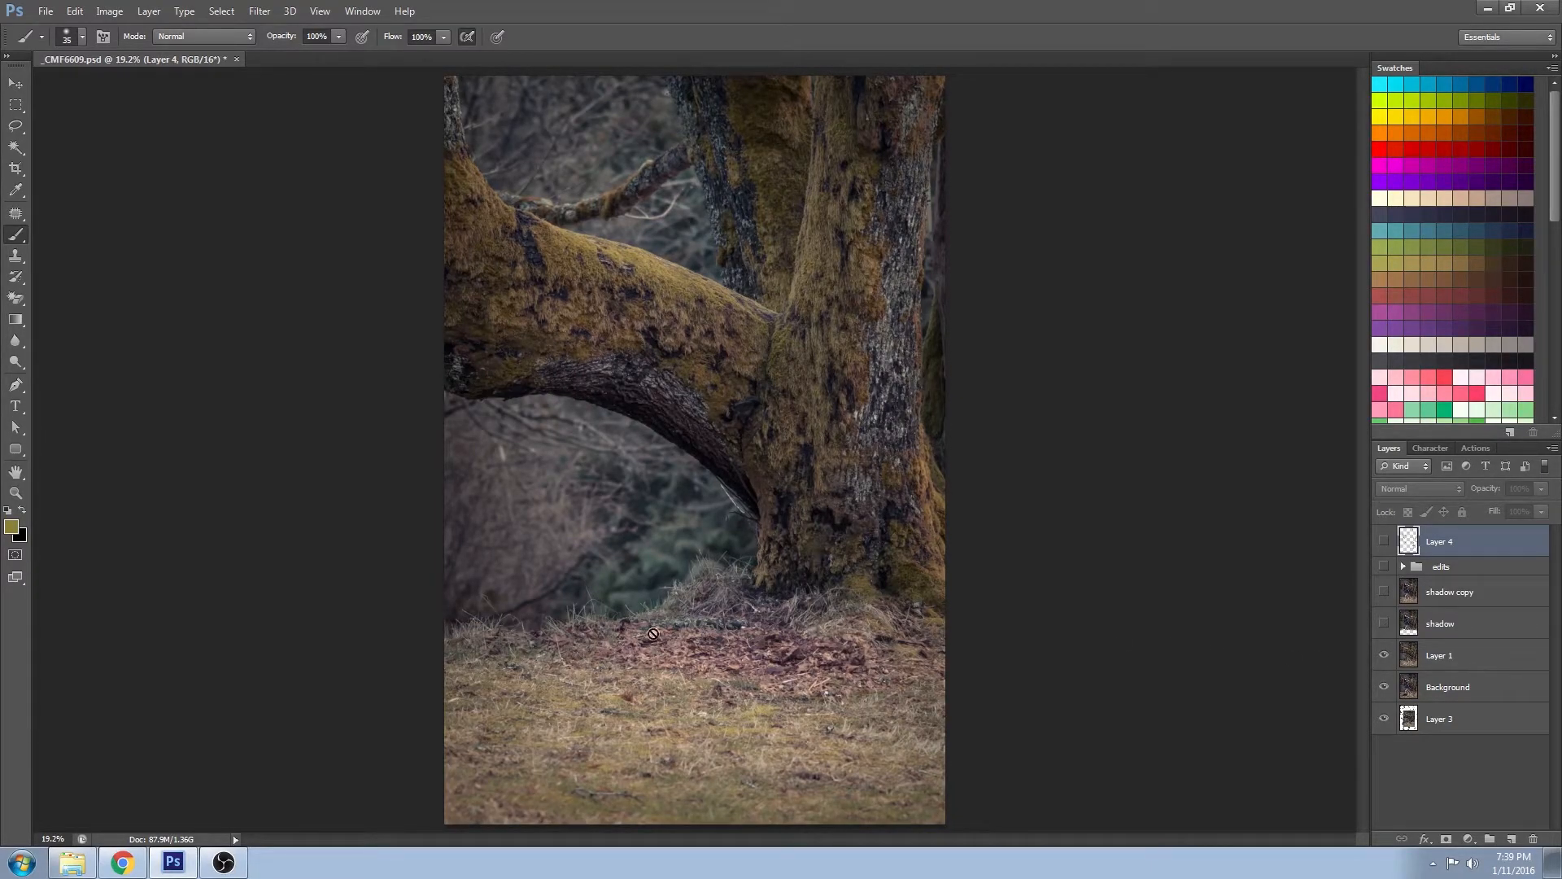
# Show the shadow layer with the stool removed, activate the Patch tool and select the shadow layer
pyautogui.click(1384, 625)
pyautogui.click(1384, 624)
pyautogui.press('j')
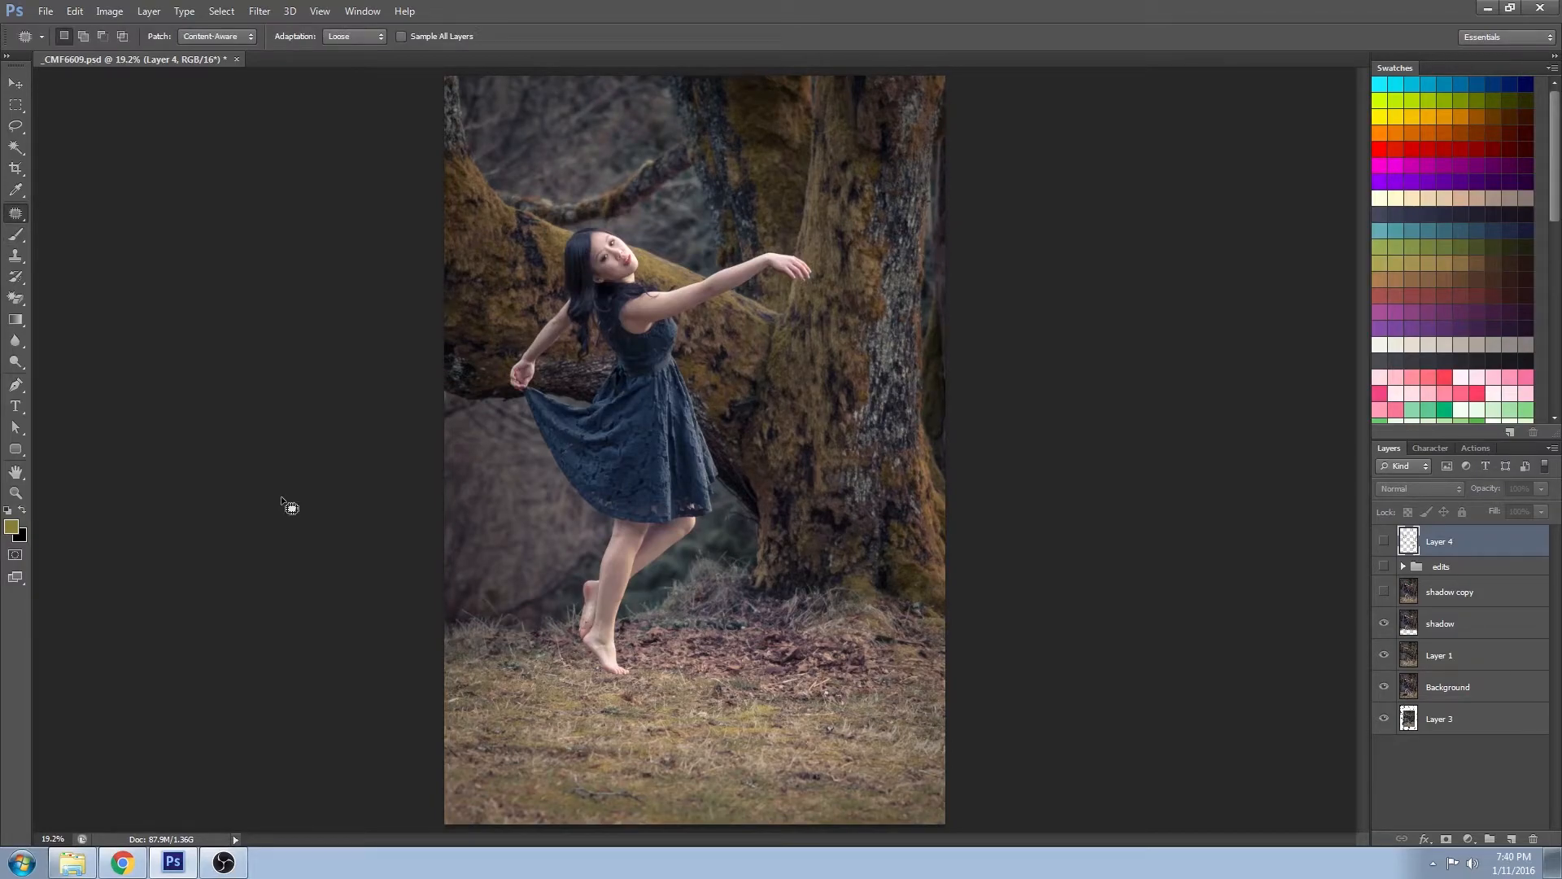
pyautogui.click(1458, 625)
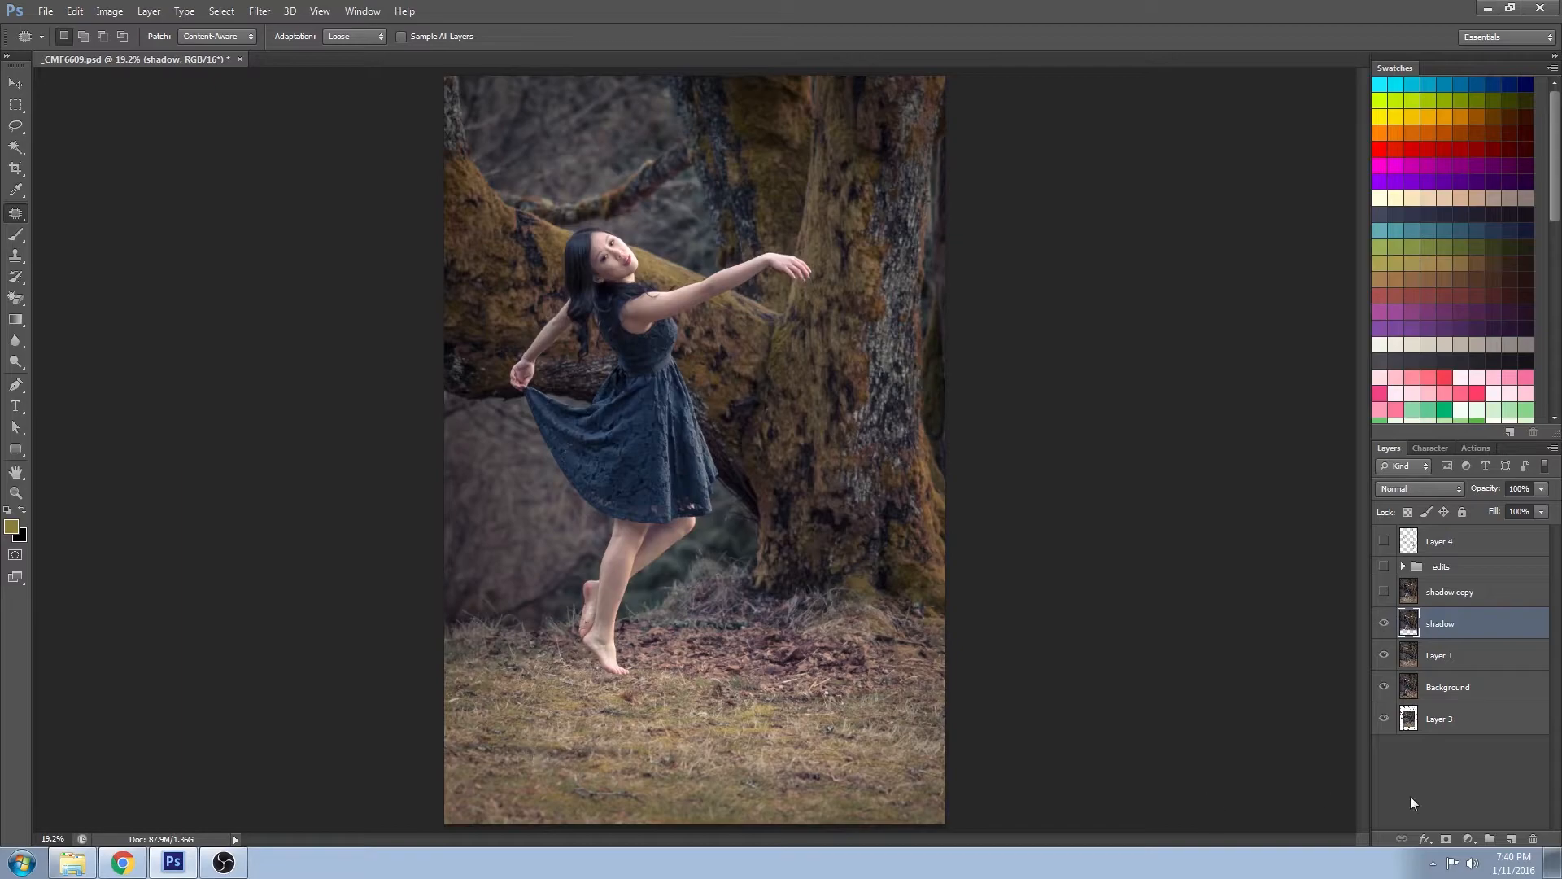
# Hide the shadow layer and Layer 1, and toggle the Background layer to inspect the original stool shot
pyautogui.click(1384, 623)
pyautogui.click(1384, 655)
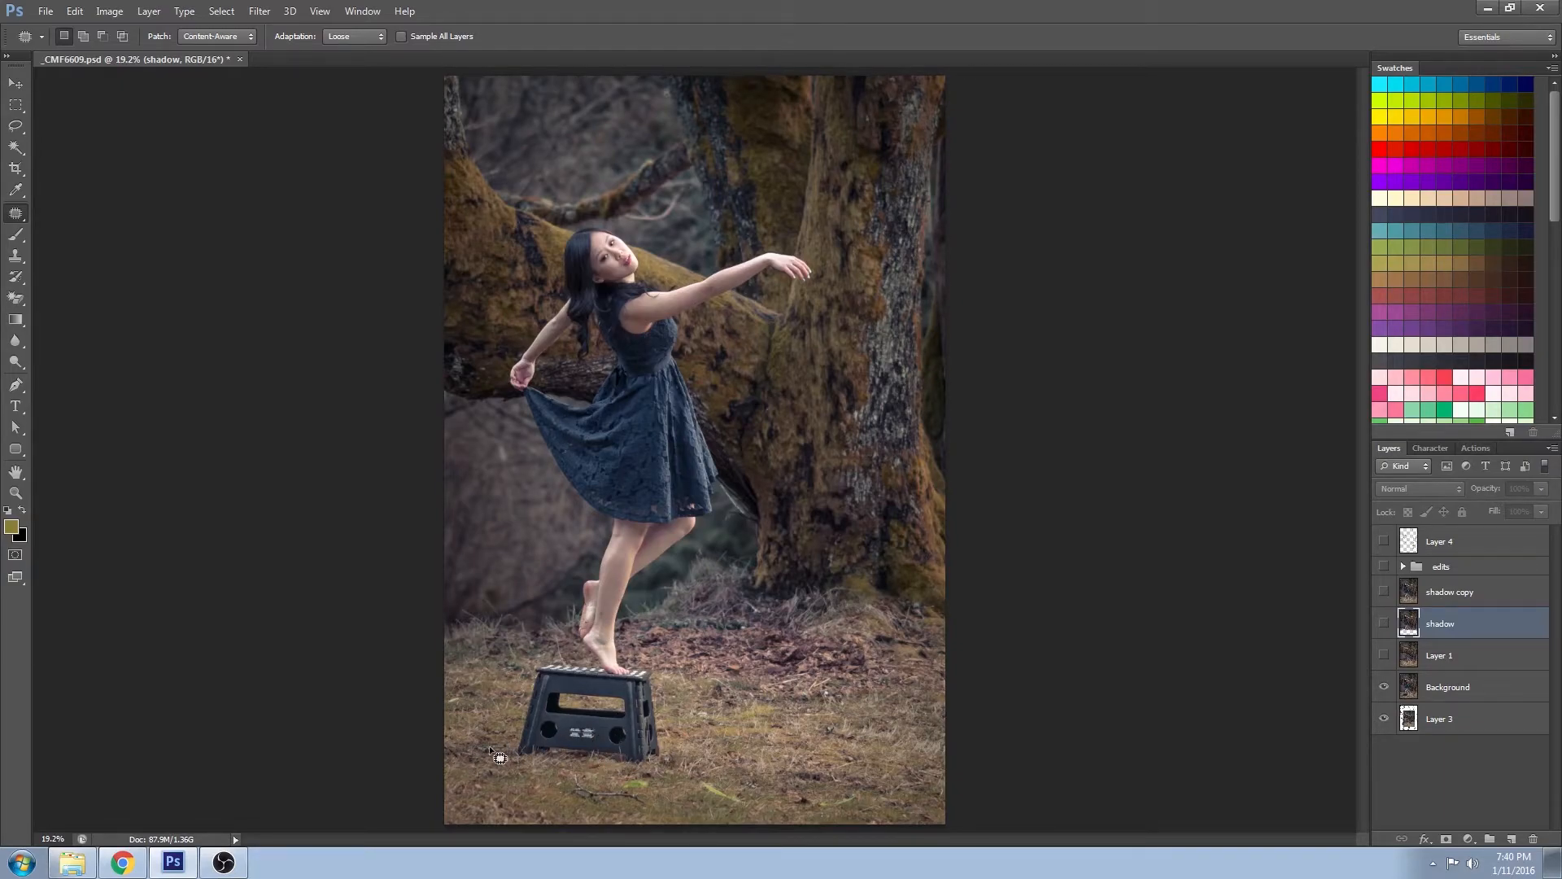
pyautogui.click(1384, 689)
pyautogui.click(1384, 688)
# Show the shadow layer again, toggle the Background layer to compare, and turn Layer 1 back on
pyautogui.click(1383, 625)
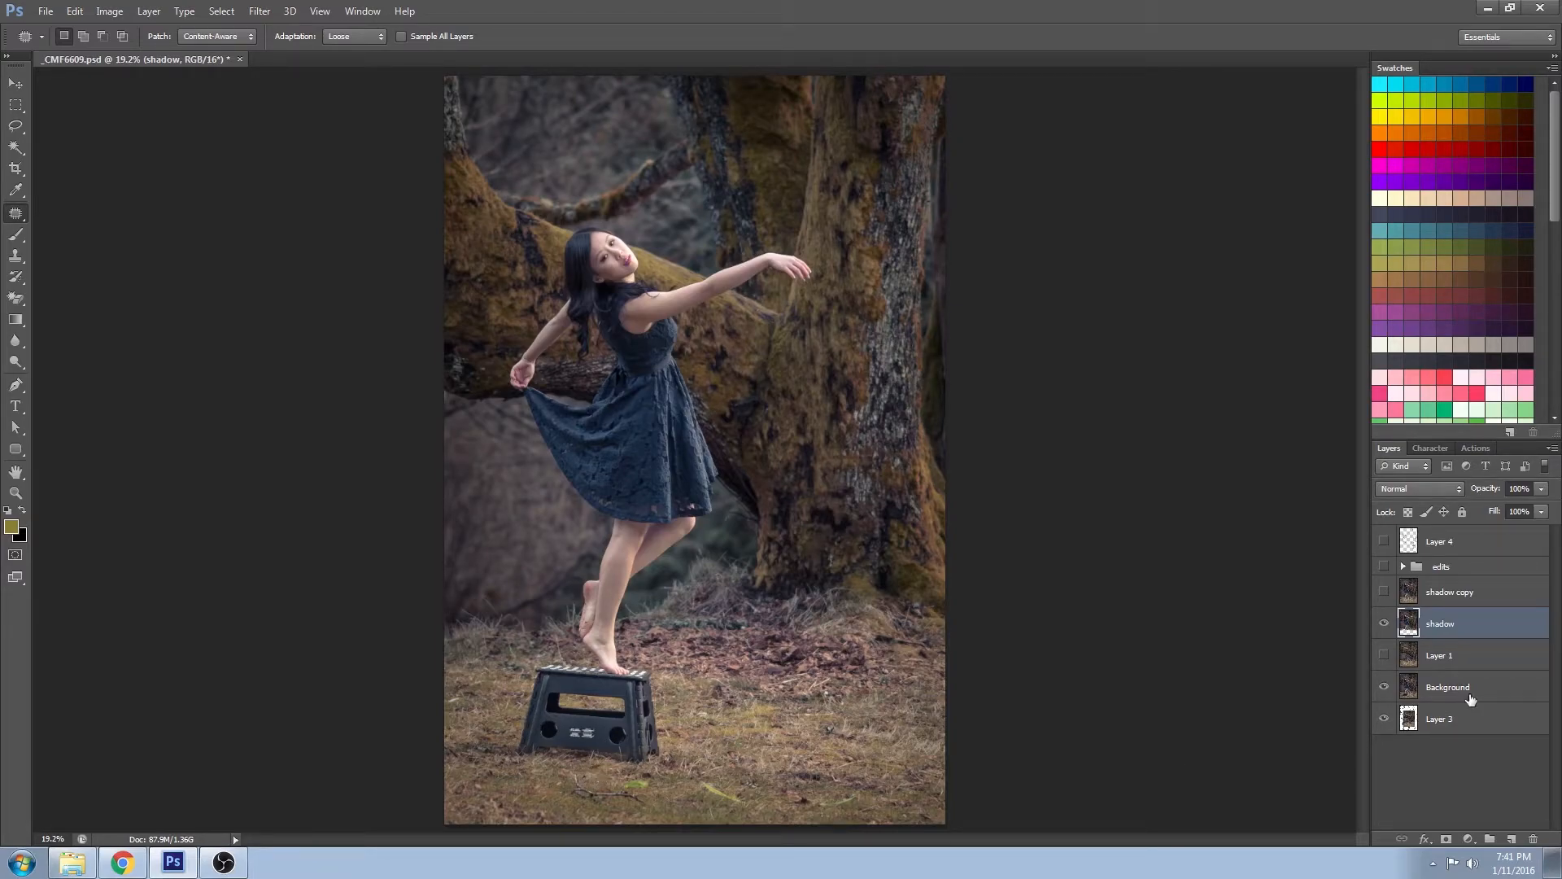
pyautogui.click(1384, 686)
pyautogui.click(1384, 687)
pyautogui.click(1384, 655)
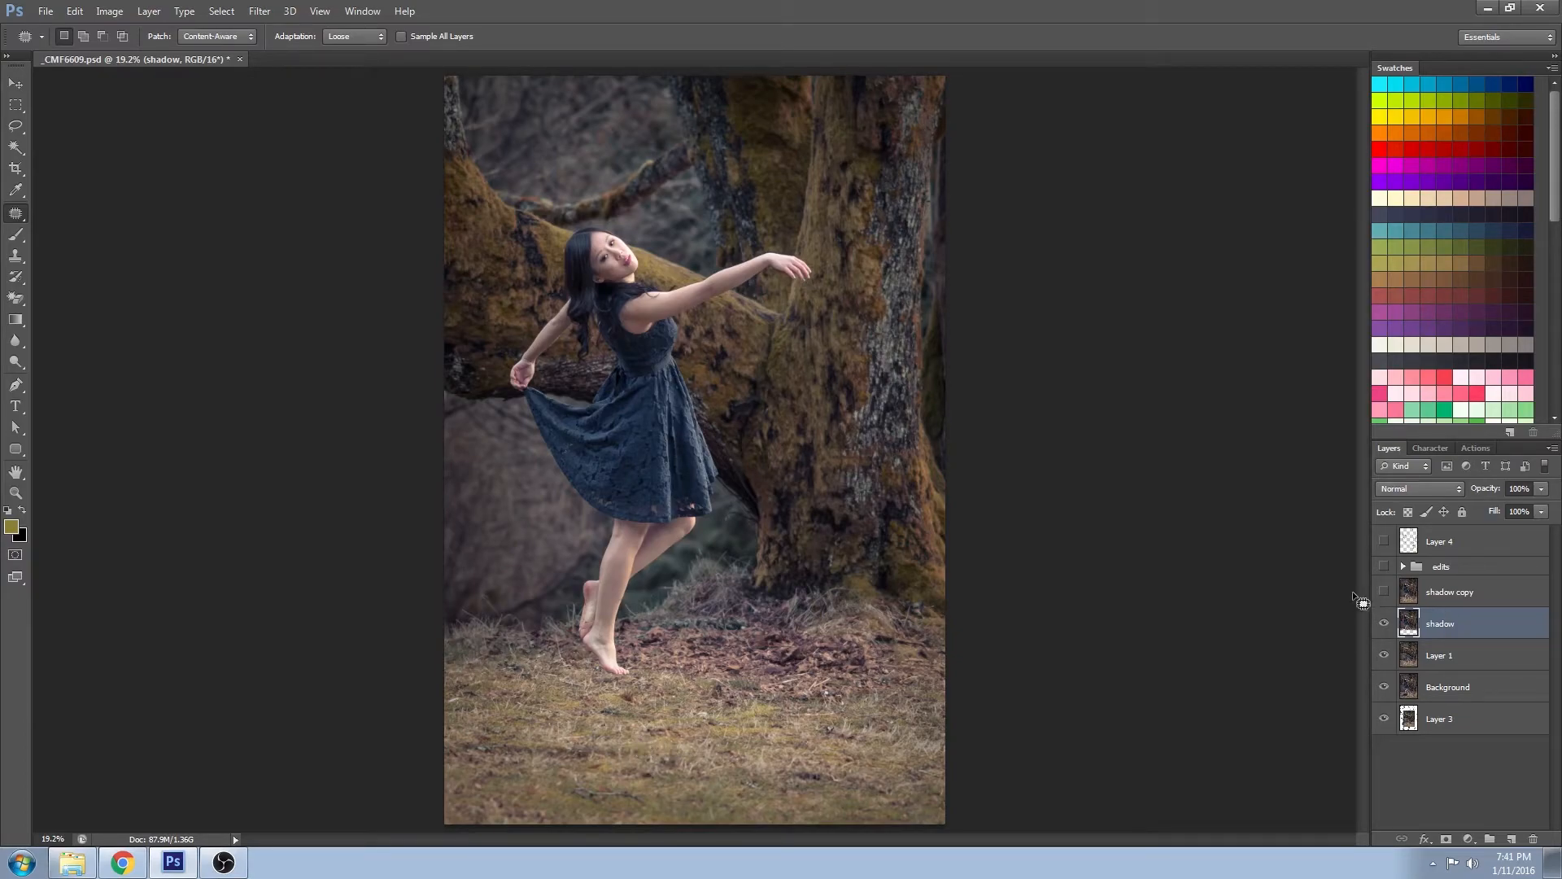
# Show the shadow copy layer and the edits group, and expand the group
pyautogui.click(1384, 591)
pyautogui.click(1386, 566)
pyautogui.click(1403, 566)
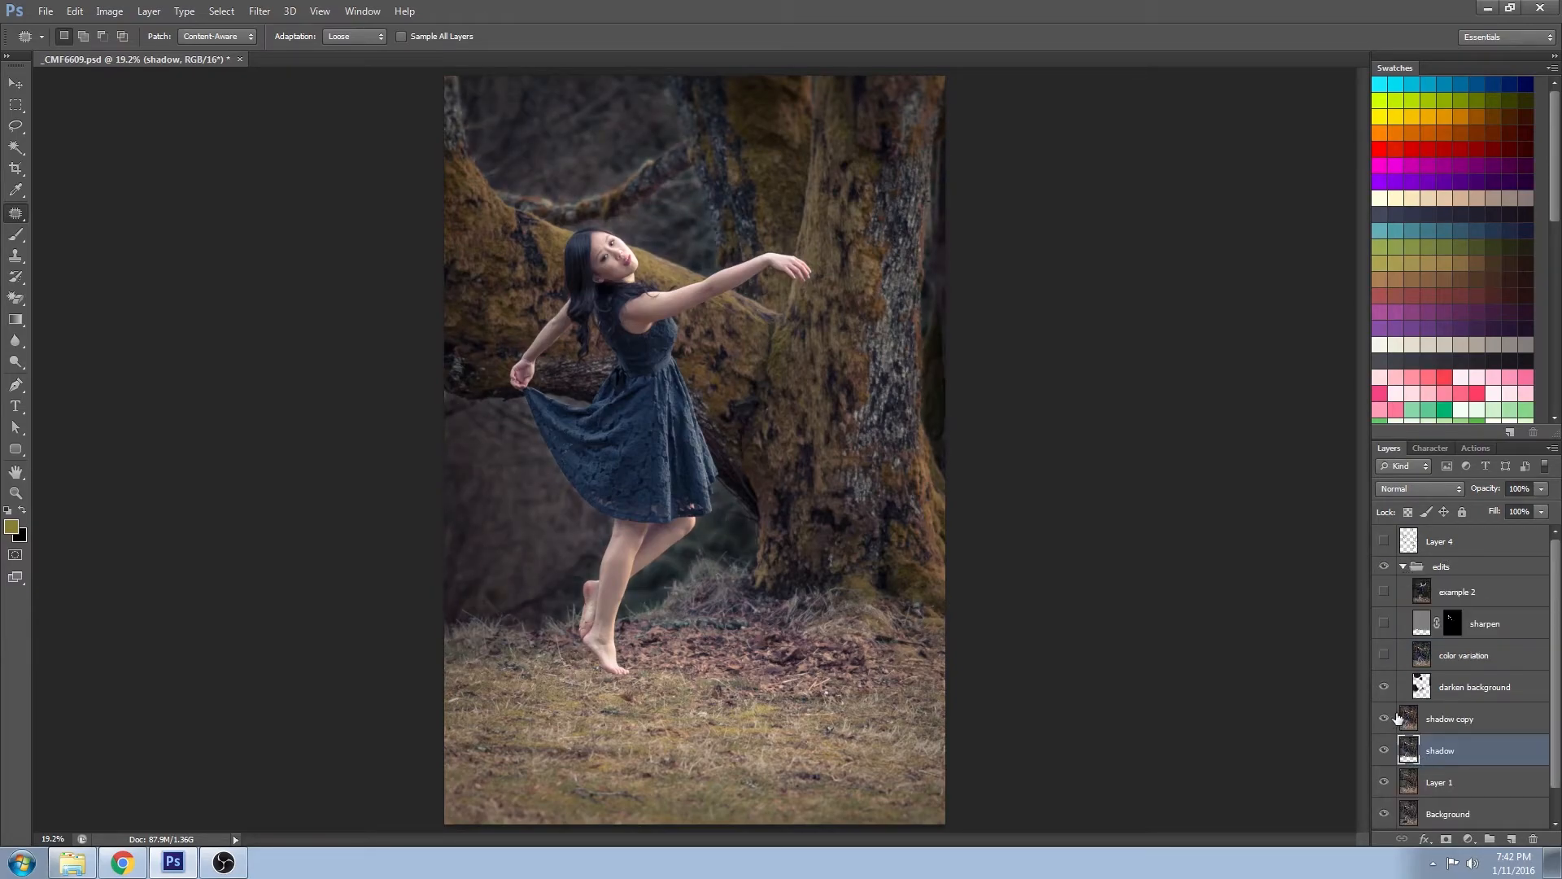
# Toggle the darken background layer off and on to compare its effect, leaving it visible
pyautogui.click(1384, 656)
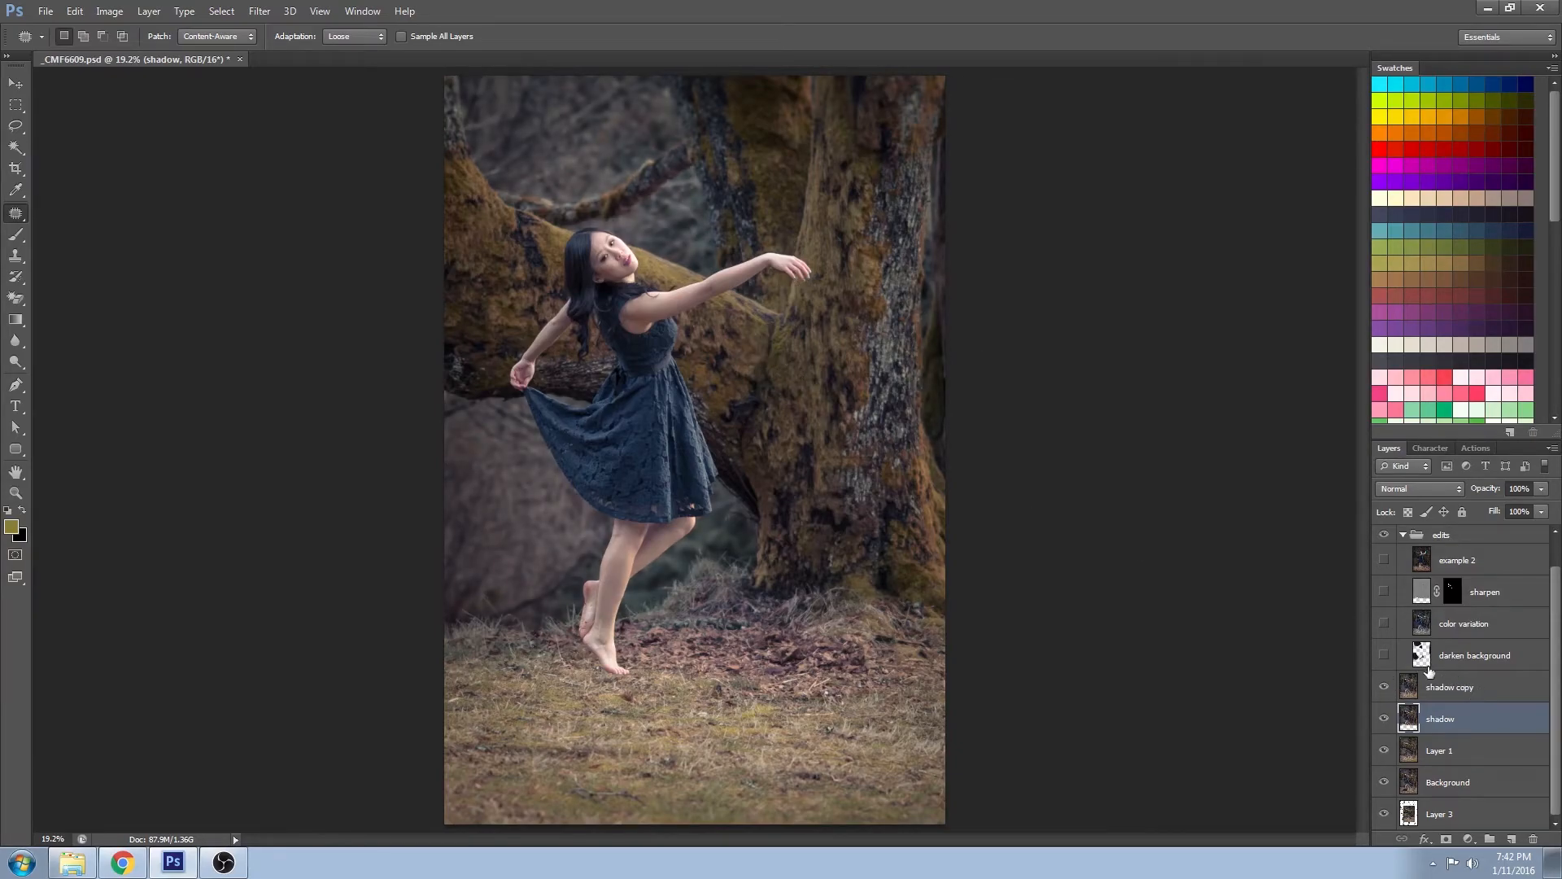
pyautogui.click(1383, 654)
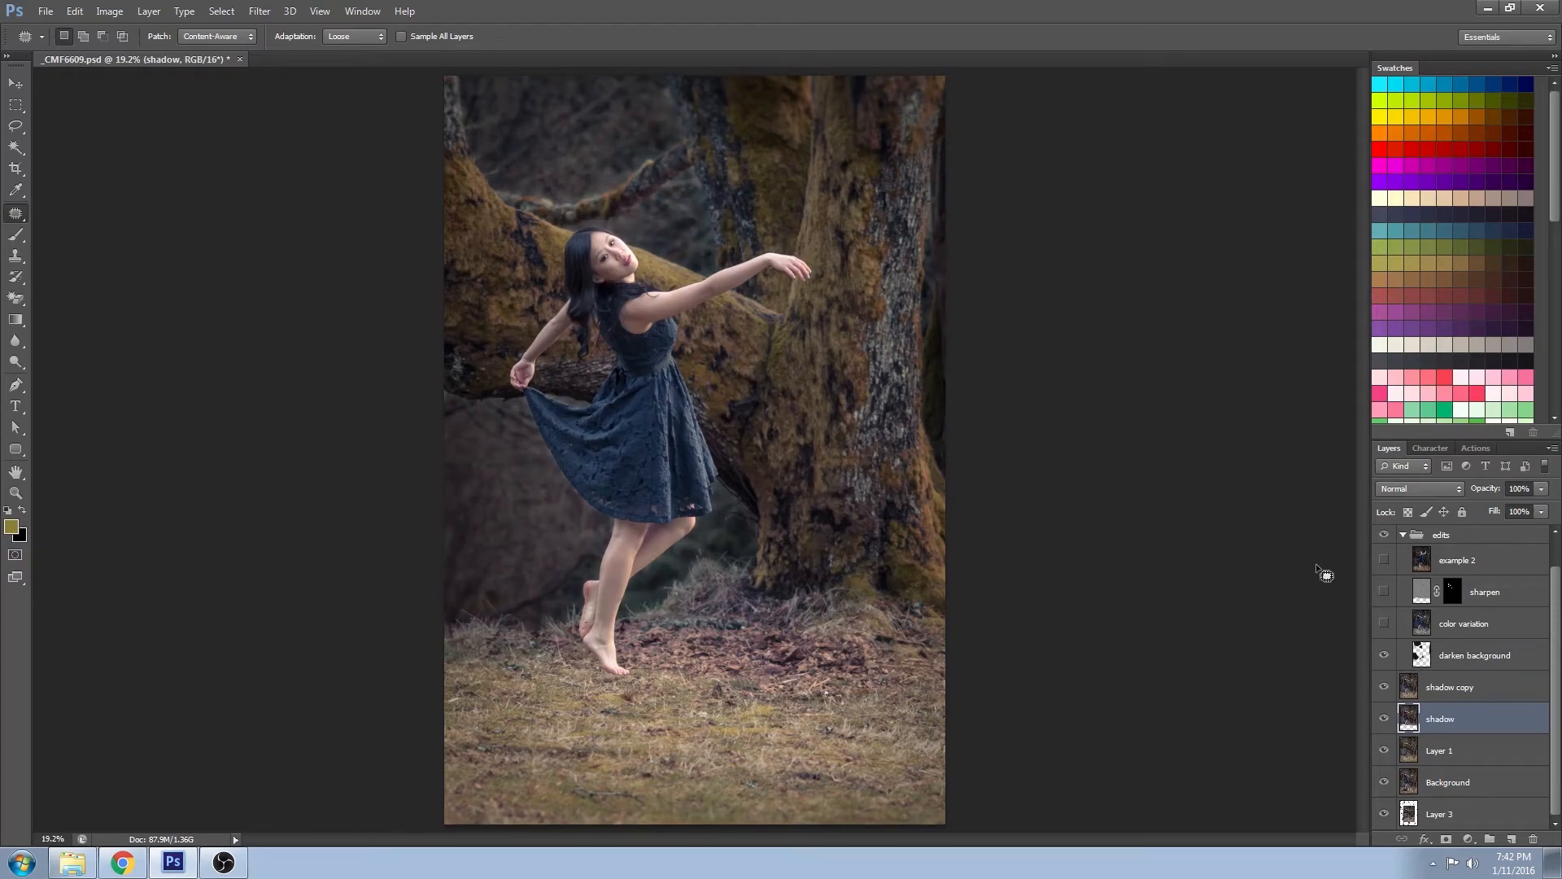
pyautogui.click(1384, 654)
pyautogui.click(1384, 655)
# Show the color variation, sharpen and example 2 layers in the edits group, and activate the Zoom tool
pyautogui.click(1384, 624)
pyautogui.scroll(1, 1406, 637)
pyautogui.scroll(-1, 1405, 635)
pyautogui.scroll(1, 1407, 636)
pyautogui.scroll(-1, 1407, 636)
pyautogui.click(16, 491)
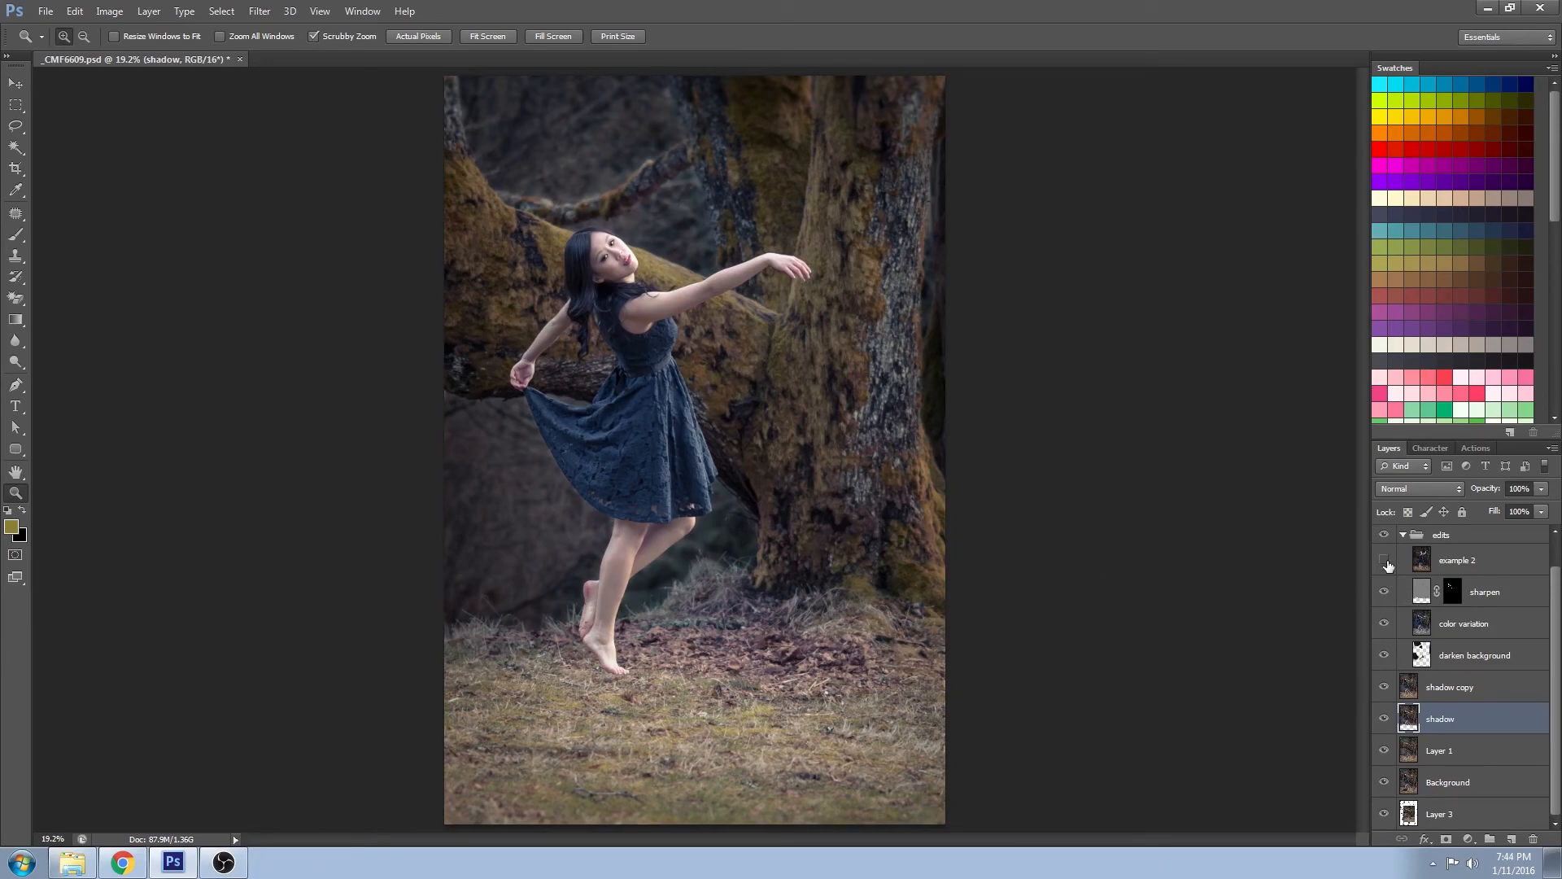
pyautogui.click(1385, 561)
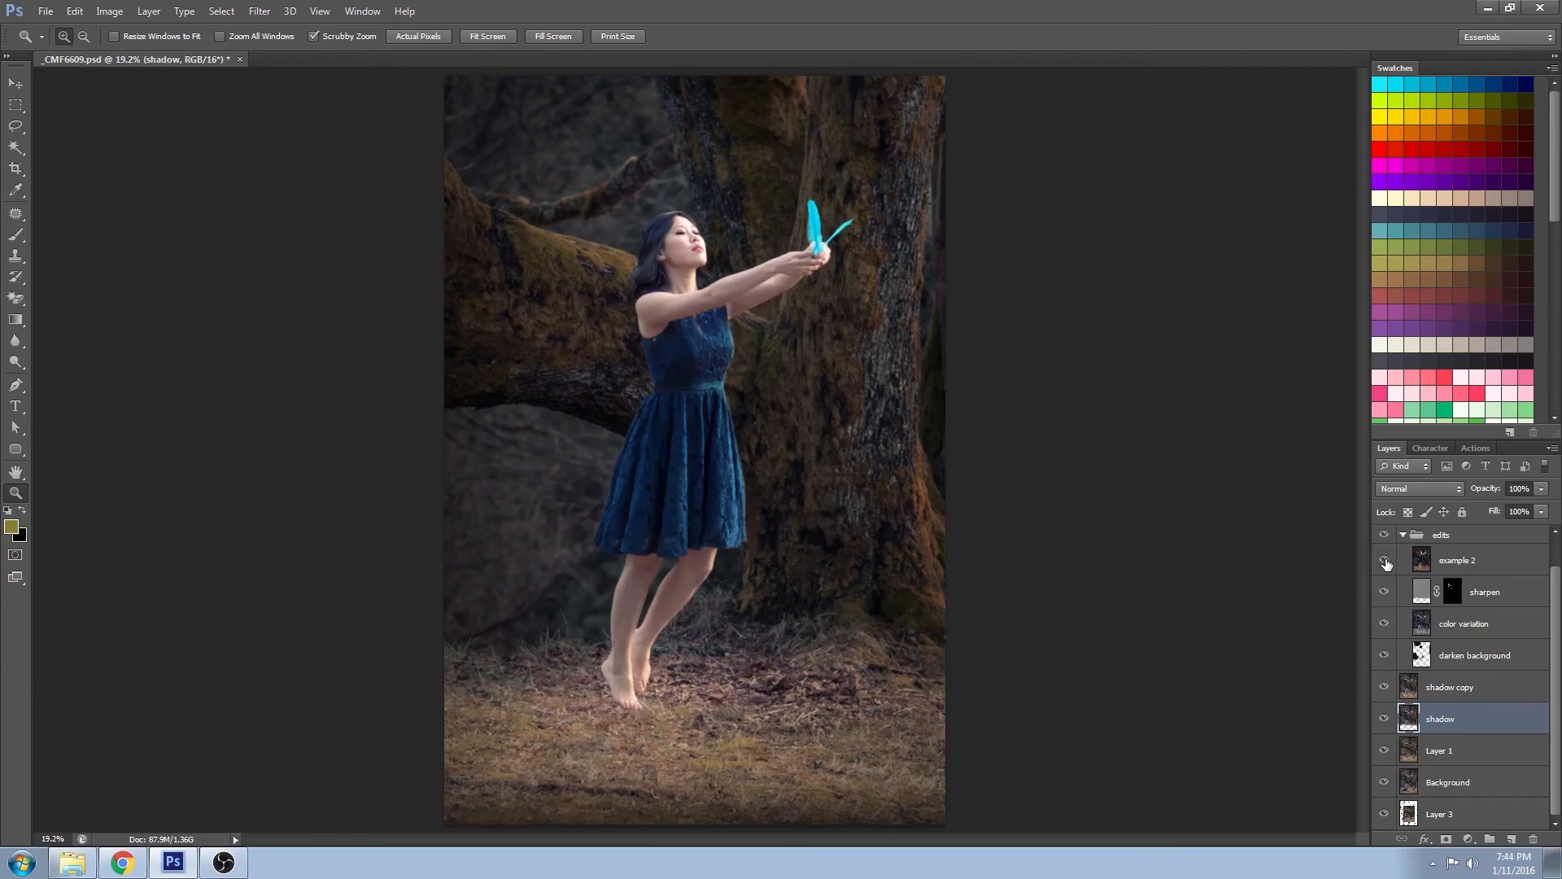